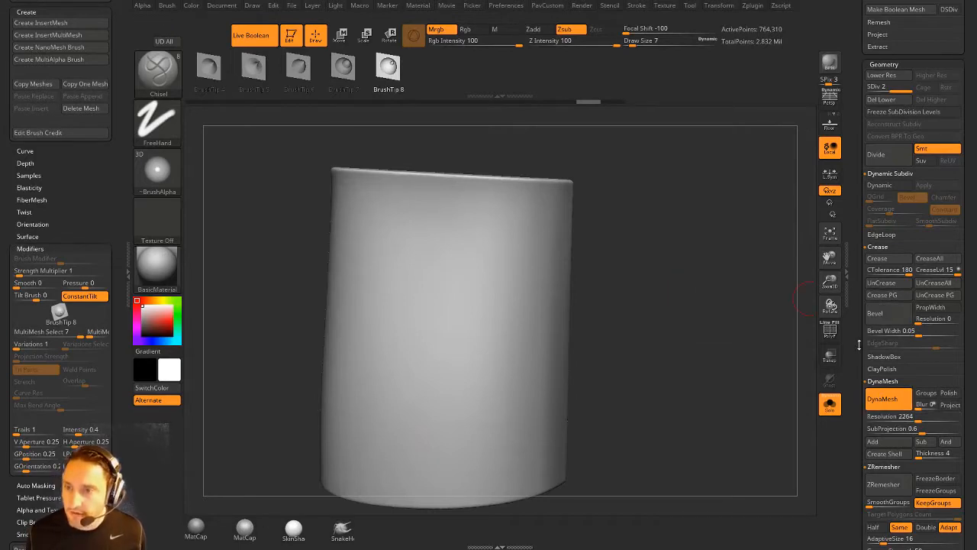
Undo the last change and remesh the cylinder with DynaMesh at resolution 3392.
{"action": "left_click_drag", "start_coordinate": [859, 345], "coordinate": [864, 319]}
{"action": "key", "text": "ctrl+z"}
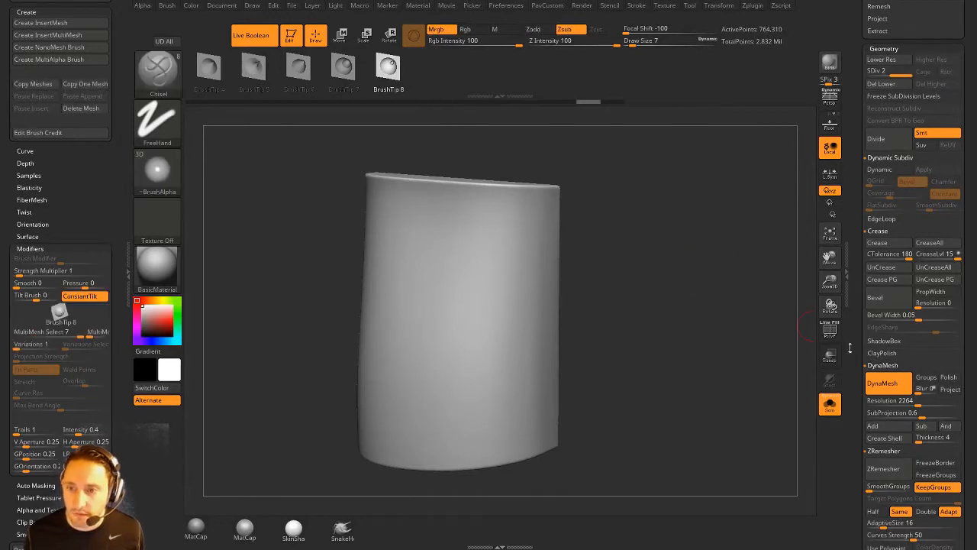
{"action": "left_click_drag", "start_coordinate": [920, 402], "coordinate": [942, 402]}
{"action": "left_click_drag", "start_coordinate": [702, 287], "coordinate": [660, 204], "text": "ctrl"}
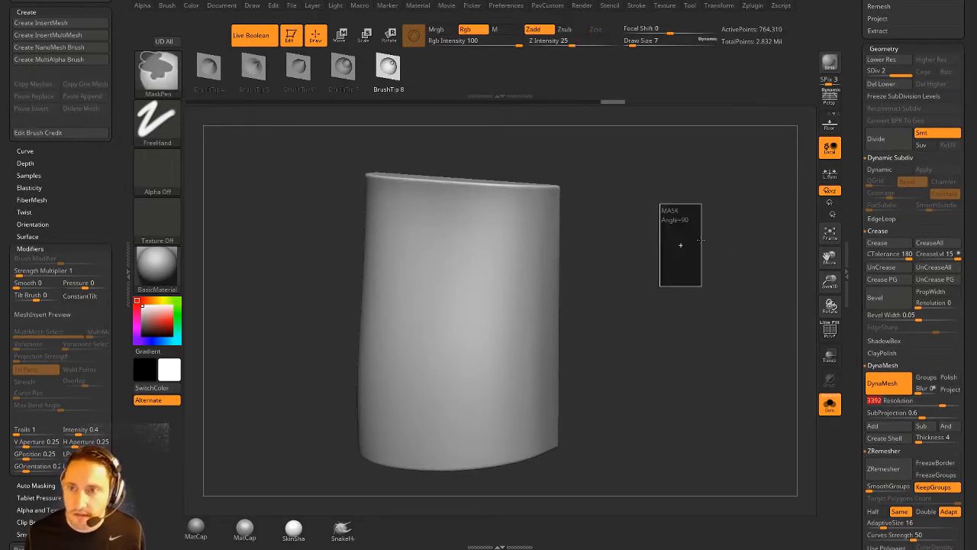
Try vertical Chisel grooves down the cylinder, enlarging the draw size to 22.
{"action": "key", "text": "c"}
{"action": "mouse_move", "coordinate": [447, 236]}
{"action": "left_mouse_down"}
{"action": "mouse_move", "coordinate": [518, 293]}
{"action": "mouse_move", "coordinate": [441, 358]}
{"action": "mouse_move", "coordinate": [455, 411]}
{"action": "left_mouse_up"}
{"action": "key", "text": "ctrl+z"}
{"action": "key", "text": "s"}
{"action": "left_click", "coordinate": [497, 283]}
{"action": "mouse_move", "coordinate": [490, 221]}
{"action": "left_mouse_down"}
{"action": "mouse_move", "coordinate": [485, 317]}
{"action": "mouse_move", "coordinate": [466, 368]}
{"action": "left_mouse_up"}
{"action": "key", "text": "ctrl+z"}
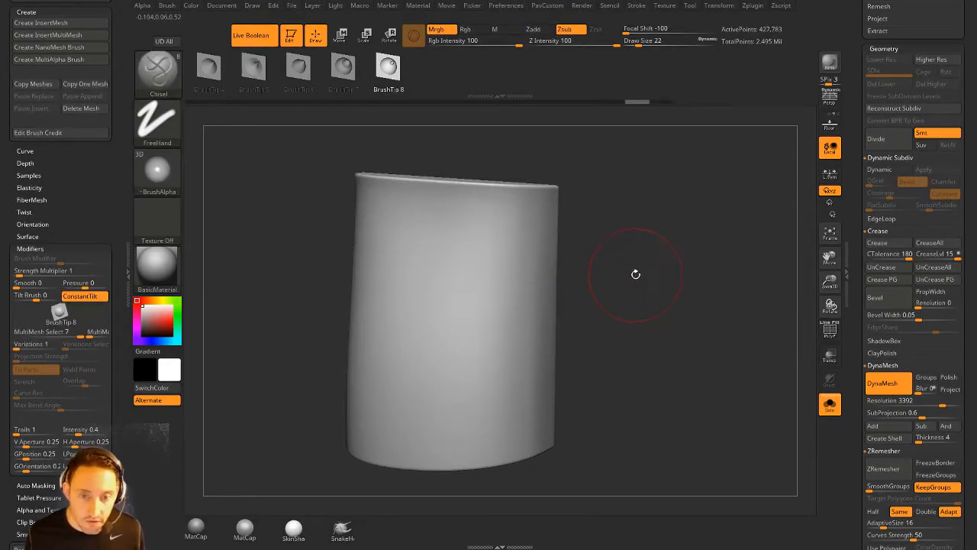
Subdivide the cylinder once and test a long vertical Chisel groove at draw size 22.
{"action": "key", "text": "ctrl+d"}
{"action": "left_click_drag", "start_coordinate": [494, 224], "coordinate": [476, 411]}
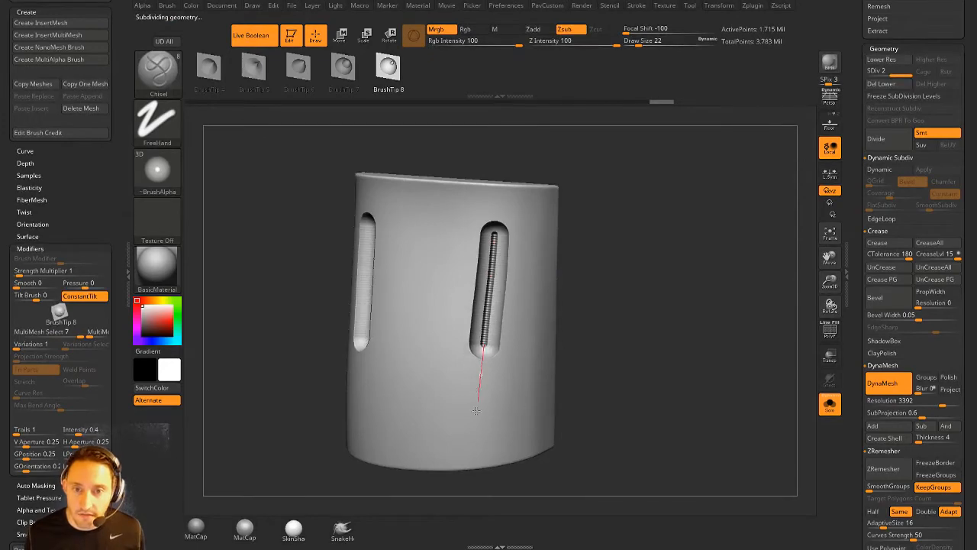
{"action": "key", "text": "ctrl+z"}
Try slanted and straight Chisel grooves down the cylinder's front, reducing the draw size to 7.
{"action": "mouse_move", "coordinate": [518, 226]}
{"action": "left_mouse_down"}
{"action": "mouse_move", "coordinate": [451, 328]}
{"action": "mouse_move", "coordinate": [463, 422]}
{"action": "left_mouse_up"}
{"action": "key", "text": "ctrl+z"}
{"action": "left_click_drag", "start_coordinate": [489, 207], "coordinate": [481, 361]}
{"action": "key", "text": "ctrl+z"}
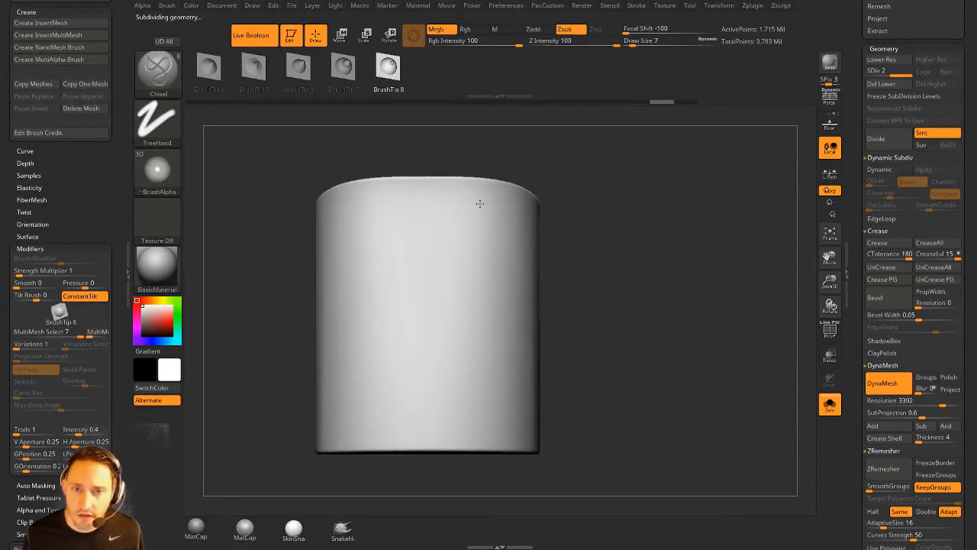
{"action": "mouse_move", "coordinate": [479, 205]}
{"action": "left_mouse_down"}
{"action": "mouse_move", "coordinate": [471, 397]}
{"action": "mouse_move", "coordinate": [504, 282]}
{"action": "mouse_move", "coordinate": [463, 396]}
{"action": "mouse_move", "coordinate": [417, 391]}
{"action": "mouse_move", "coordinate": [463, 425]}
{"action": "mouse_move", "coordinate": [482, 420]}
{"action": "left_mouse_up"}
{"action": "left_click_drag", "start_coordinate": [585, 306], "coordinate": [477, 393]}
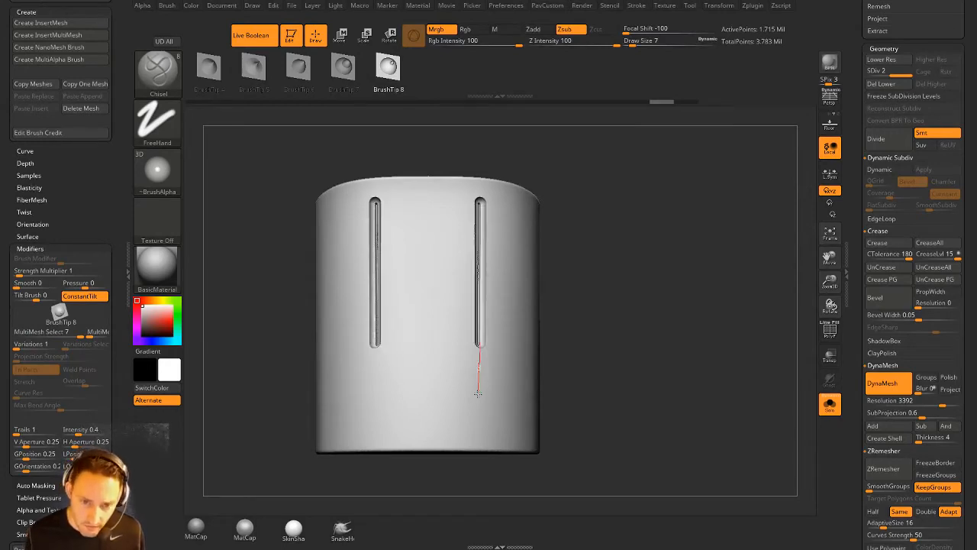
{"action": "key", "text": "ctrl+z"}
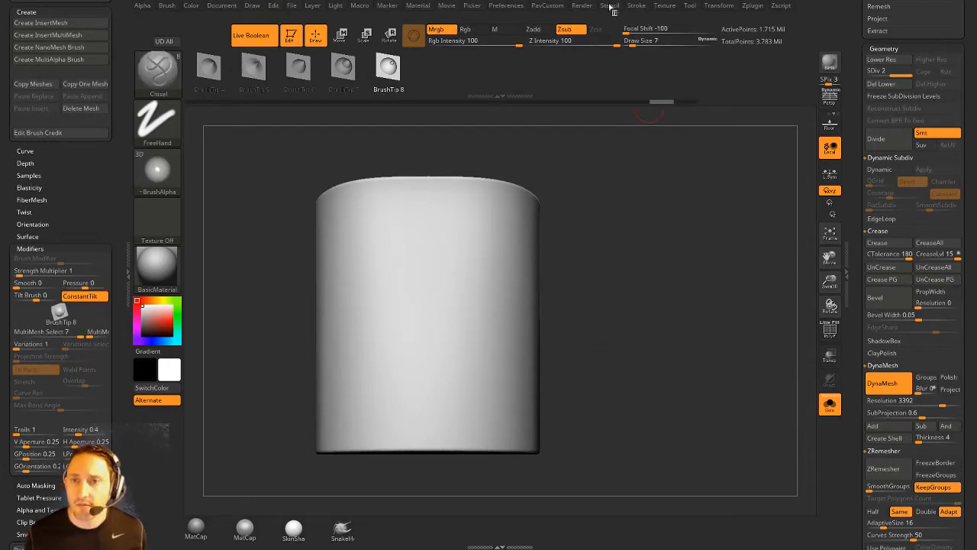
Dock the Stroke palette in the tray with the Brush palette and bring its Lazy Mouse settings into view.
{"action": "mouse_move", "coordinate": [121, 26]}
{"action": "left_mouse_down"}
{"action": "mouse_move", "coordinate": [117, 121]}
{"action": "mouse_move", "coordinate": [123, 56]}
{"action": "left_mouse_up"}
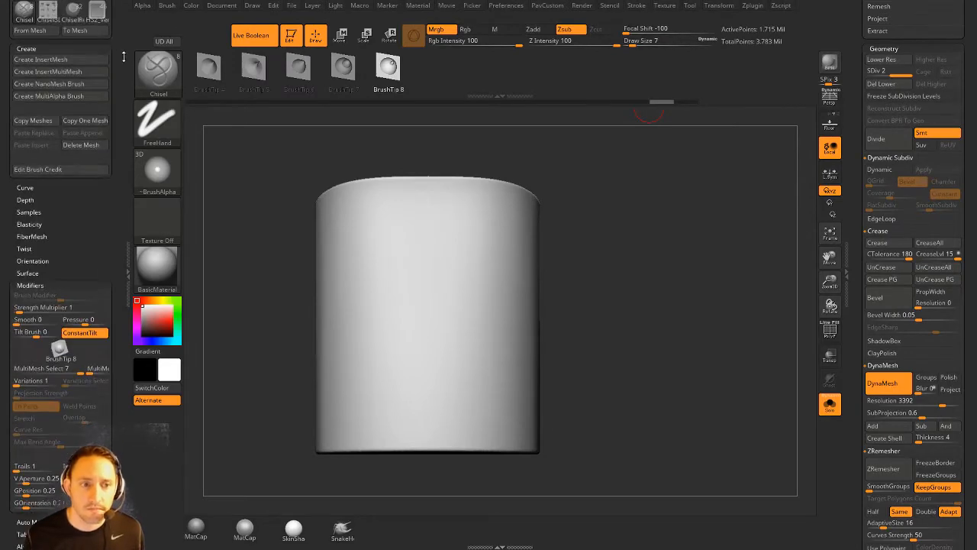
{"action": "left_click", "coordinate": [645, 6]}
{"action": "mouse_move", "coordinate": [632, 17]}
{"action": "left_mouse_down"}
{"action": "mouse_move", "coordinate": [83, 50]}
{"action": "mouse_move", "coordinate": [69, 72]}
{"action": "left_mouse_up"}
{"action": "left_click_drag", "start_coordinate": [123, 122], "coordinate": [124, 199]}
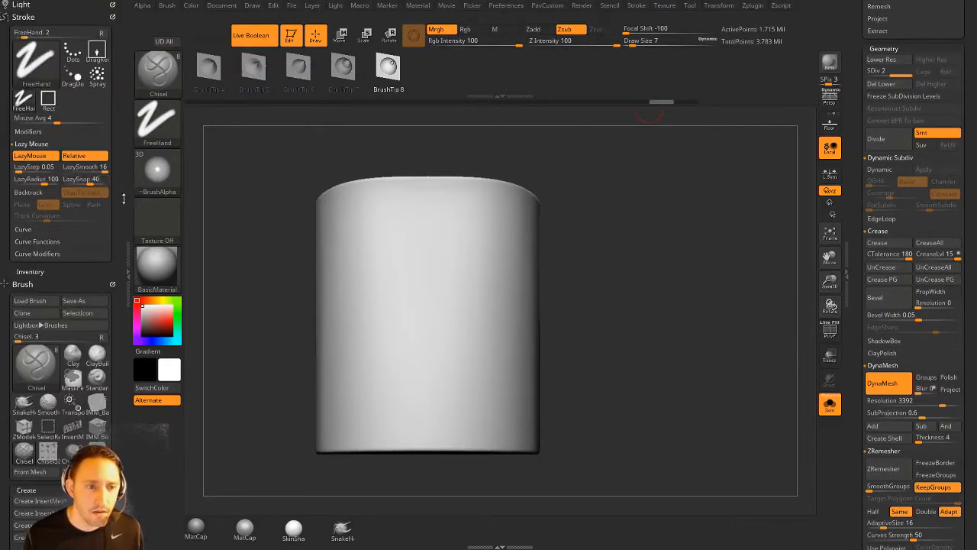
{"action": "key", "text": "shift"}
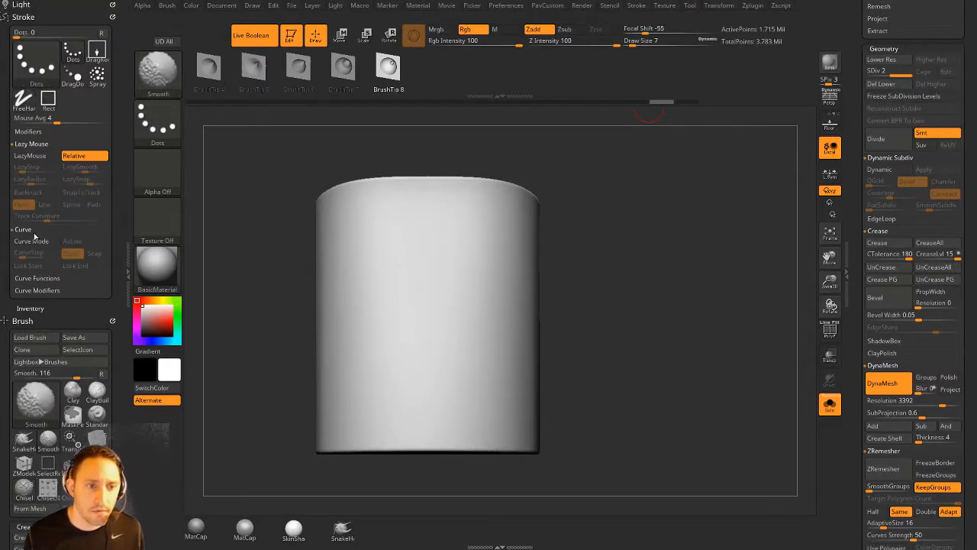
{"action": "left_click", "coordinate": [33, 232], "text": "shift"}
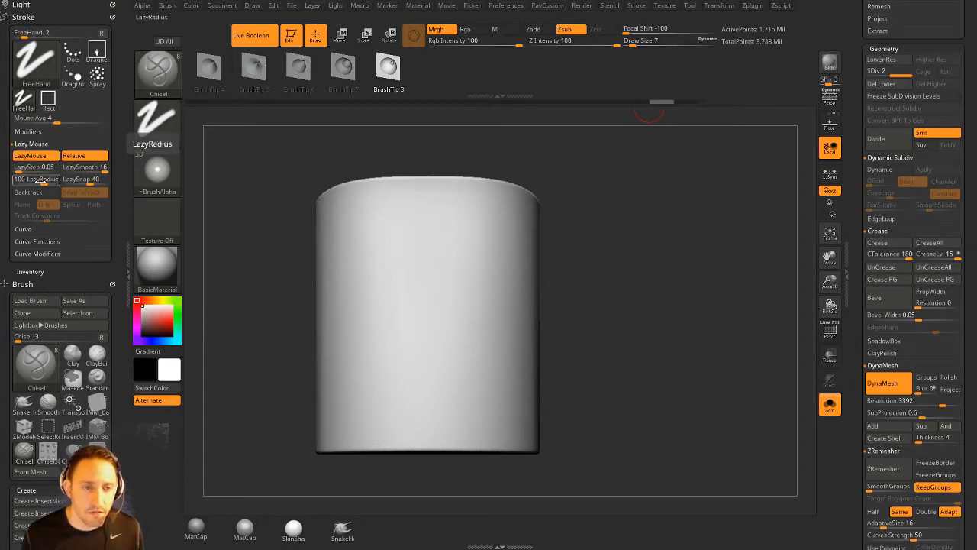
Set LazyRadius to 7 and try a straight vertical Chisel groove down the cylinder's front.
{"action": "left_click_drag", "start_coordinate": [45, 182], "coordinate": [34, 183]}
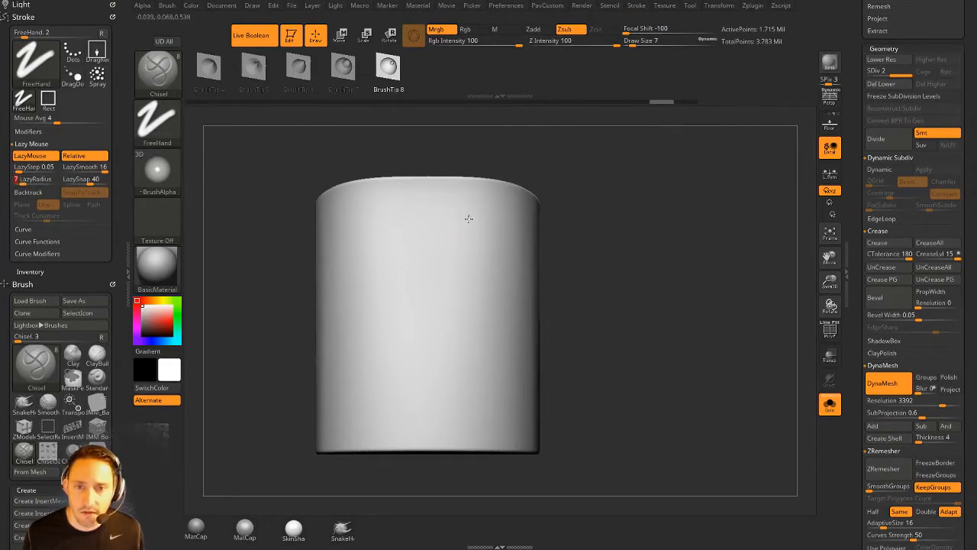
{"action": "left_click_drag", "start_coordinate": [469, 218], "coordinate": [474, 293]}
{"action": "left_click_drag", "start_coordinate": [466, 402], "coordinate": [467, 402]}
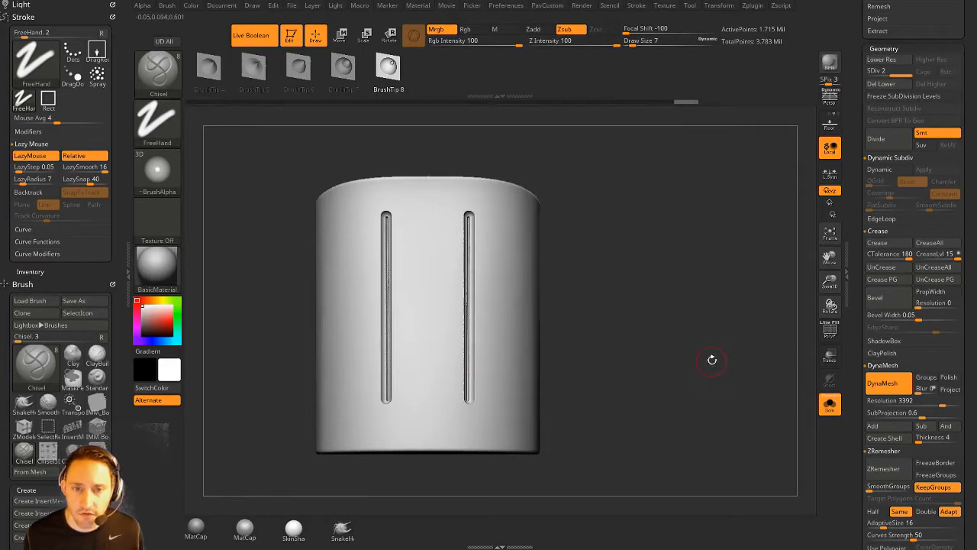
{"action": "key", "text": "ctrl+z"}
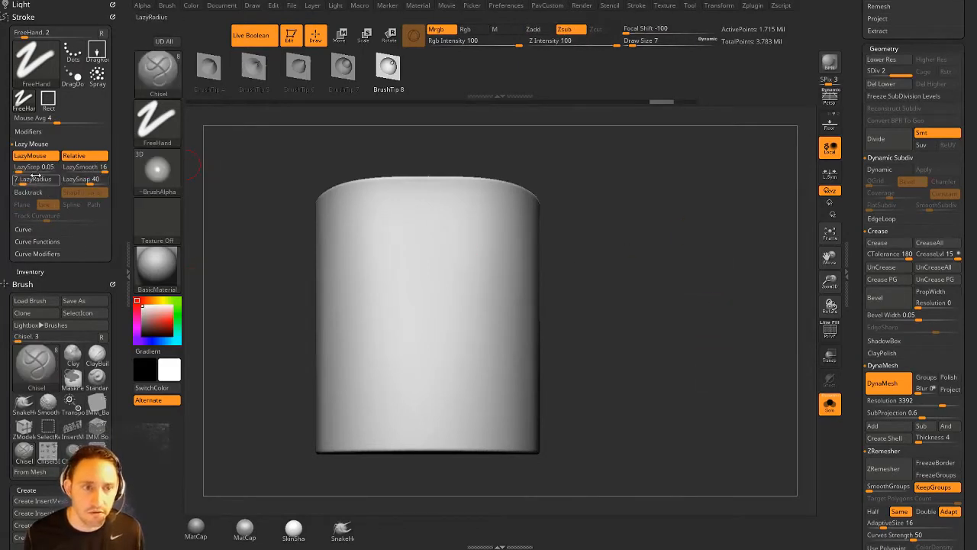
Set LazyRadius to 64 and try curved, looping Chisel strokes across the cylinder's front.
{"action": "left_click", "coordinate": [24, 179]}
{"action": "mouse_move", "coordinate": [467, 222]}
{"action": "left_mouse_down"}
{"action": "mouse_move", "coordinate": [412, 308]}
{"action": "mouse_move", "coordinate": [425, 353]}
{"action": "mouse_move", "coordinate": [493, 351]}
{"action": "mouse_move", "coordinate": [487, 304]}
{"action": "mouse_move", "coordinate": [446, 297]}
{"action": "left_mouse_up"}
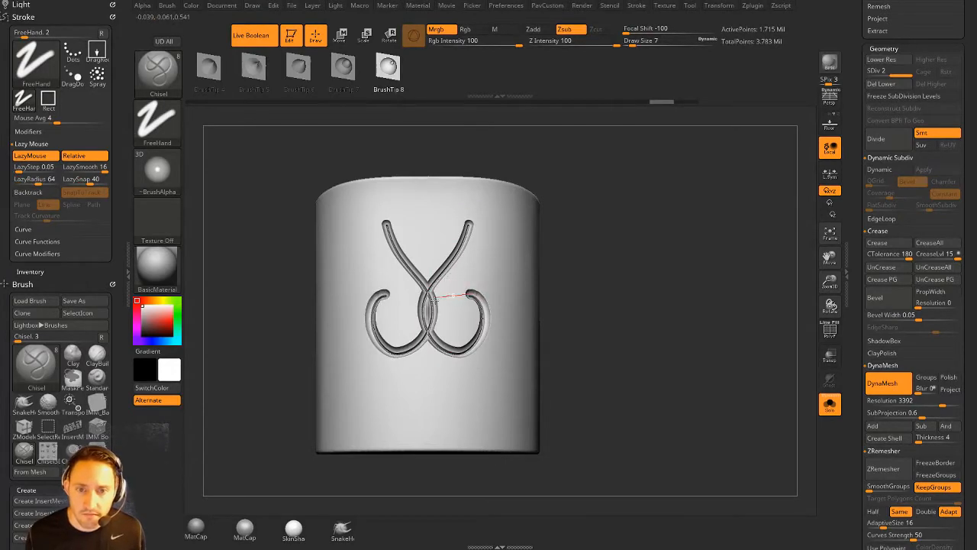
{"action": "left_click_drag", "start_coordinate": [448, 354], "coordinate": [501, 338]}
{"action": "key", "text": "ctrl+z"}
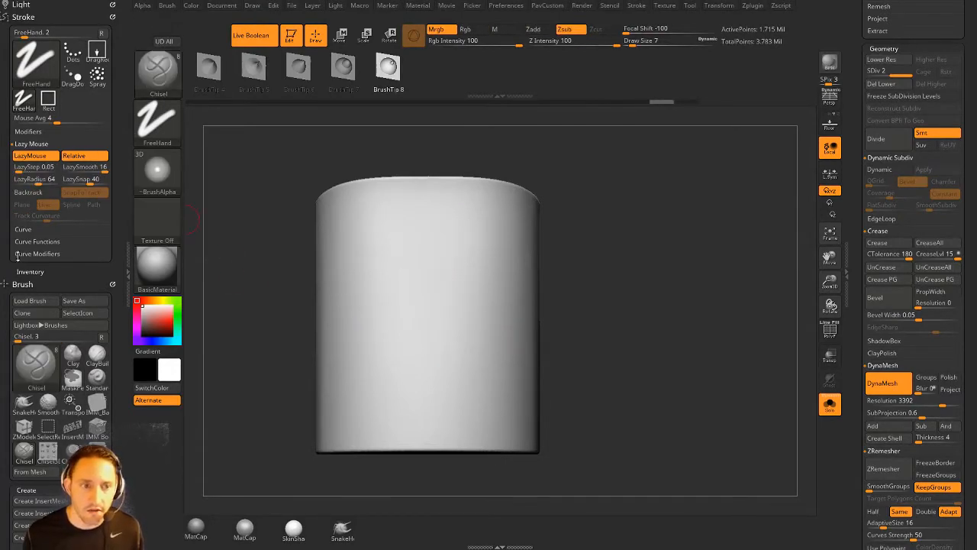
{"action": "mouse_move", "coordinate": [511, 207]}
{"action": "left_mouse_down"}
{"action": "mouse_move", "coordinate": [443, 282]}
{"action": "mouse_move", "coordinate": [458, 372]}
{"action": "mouse_move", "coordinate": [464, 283]}
{"action": "mouse_move", "coordinate": [380, 269]}
{"action": "mouse_move", "coordinate": [384, 425]}
{"action": "left_mouse_up"}
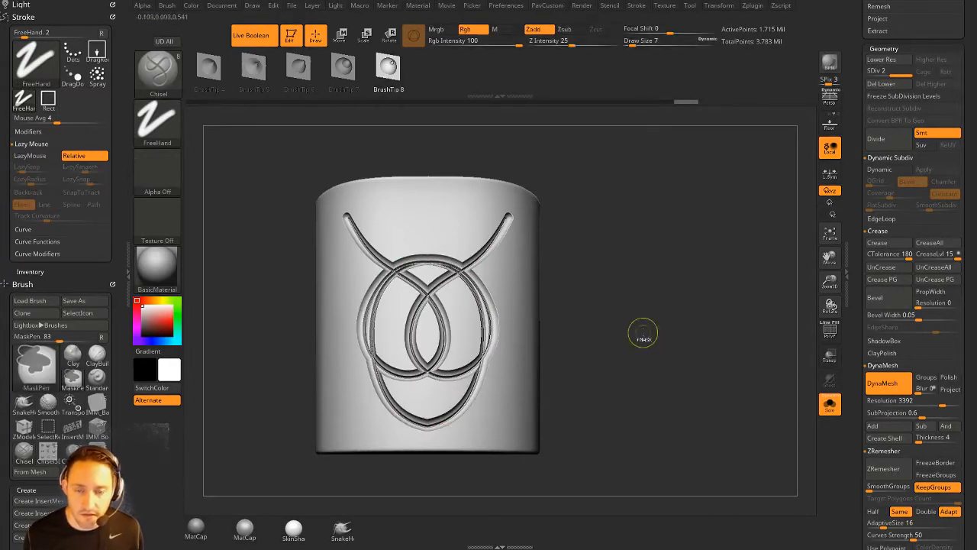
{"action": "key", "text": "ctrl+z"}
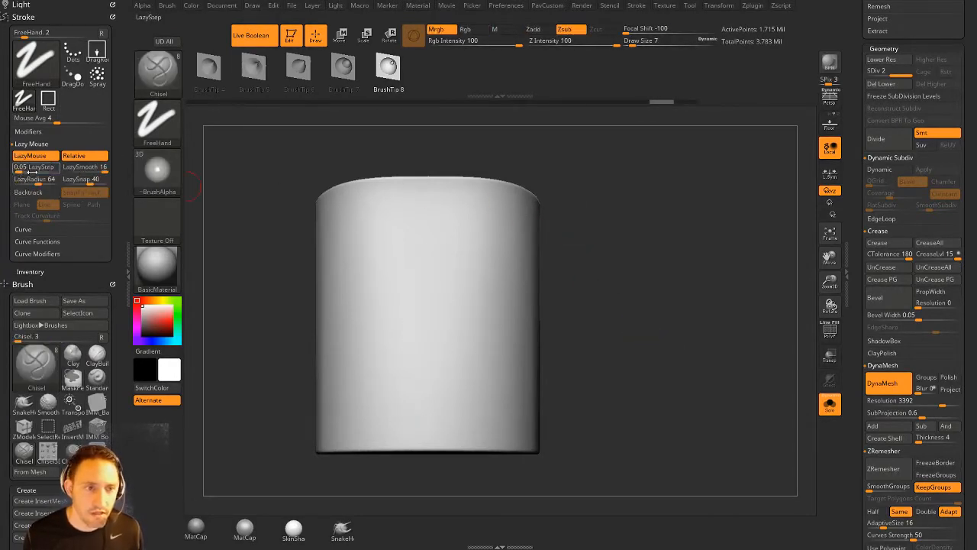
Set LazyRadius to 6 and test straight vertical Chisel grooves on the cylinder, undoing the test stroke.
{"action": "left_click_drag", "start_coordinate": [41, 181], "coordinate": [23, 184]}
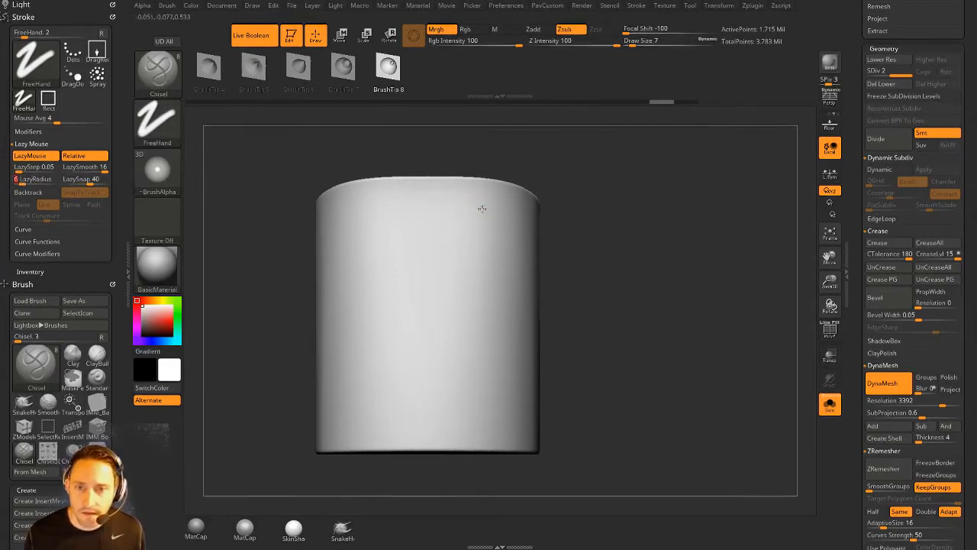
{"action": "left_click_drag", "start_coordinate": [483, 256], "coordinate": [484, 425]}
{"action": "left_click_drag", "start_coordinate": [481, 206], "coordinate": [481, 217]}
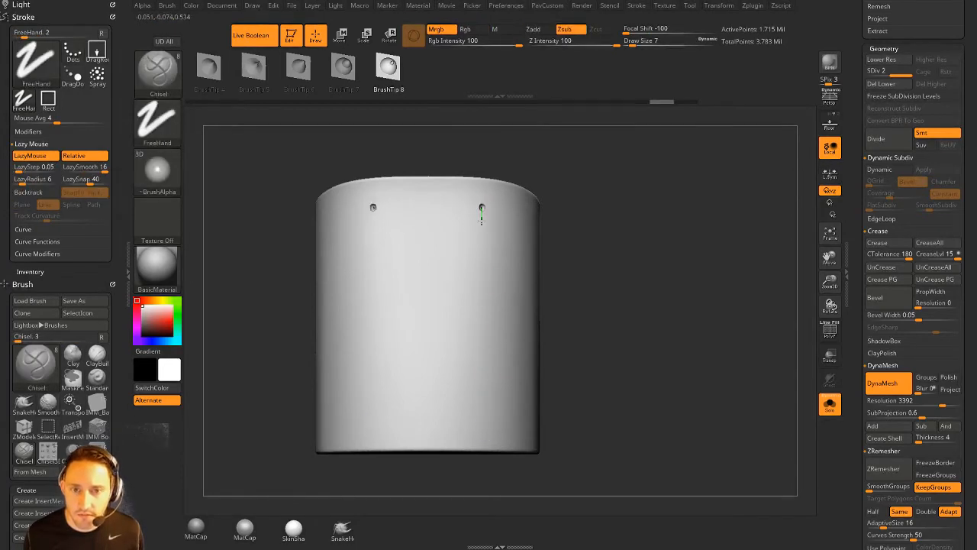
{"action": "left_click_drag", "start_coordinate": [481, 253], "coordinate": [481, 255]}
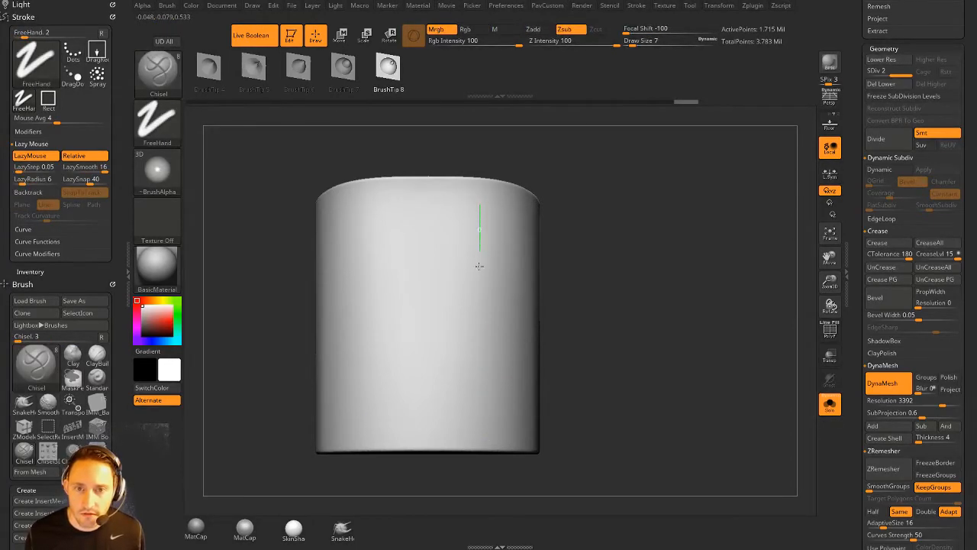
{"action": "left_click_drag", "start_coordinate": [479, 415], "coordinate": [479, 413]}
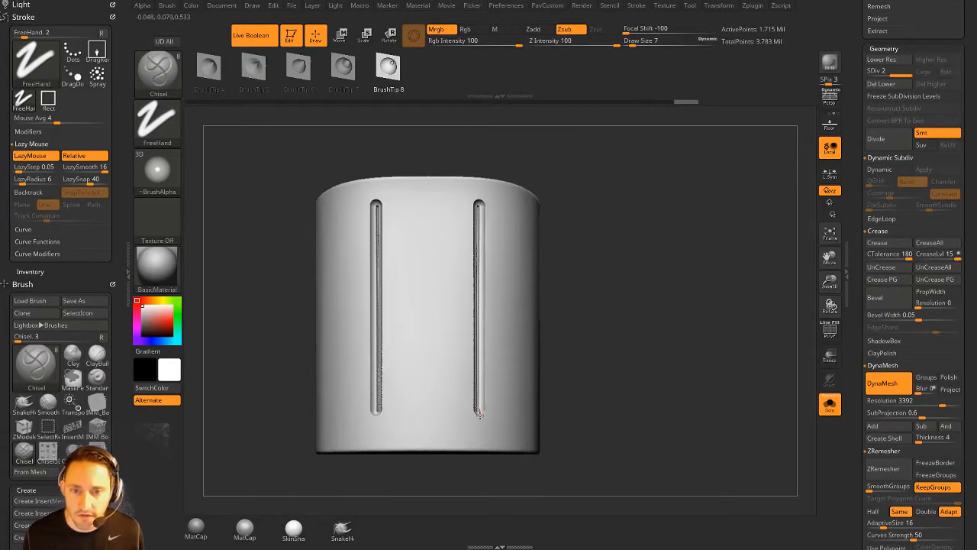
{"action": "mouse_move", "coordinate": [564, 358]}
{"action": "left_mouse_down"}
{"action": "mouse_move", "coordinate": [552, 361]}
{"action": "mouse_move", "coordinate": [578, 351]}
{"action": "mouse_move", "coordinate": [643, 286]}
{"action": "left_mouse_up"}
{"action": "key", "text": "ctrl+z"}
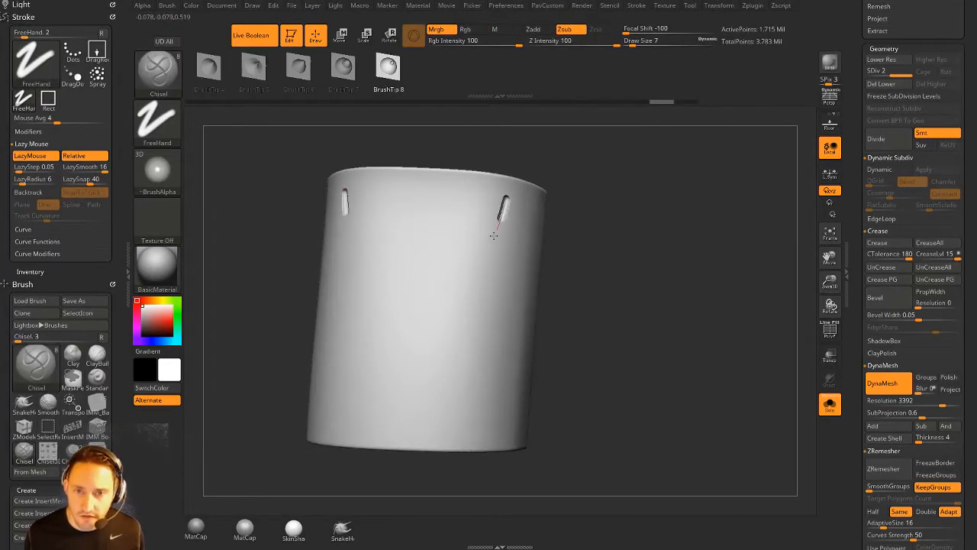
Try a looping Chisel groove that winds down the side of the cylinder.
{"action": "mouse_move", "coordinate": [494, 236]}
{"action": "left_mouse_down"}
{"action": "mouse_move", "coordinate": [442, 276]}
{"action": "mouse_move", "coordinate": [468, 326]}
{"action": "mouse_move", "coordinate": [485, 266]}
{"action": "mouse_move", "coordinate": [441, 238]}
{"action": "mouse_move", "coordinate": [431, 267]}
{"action": "mouse_move", "coordinate": [500, 313]}
{"action": "left_mouse_up"}
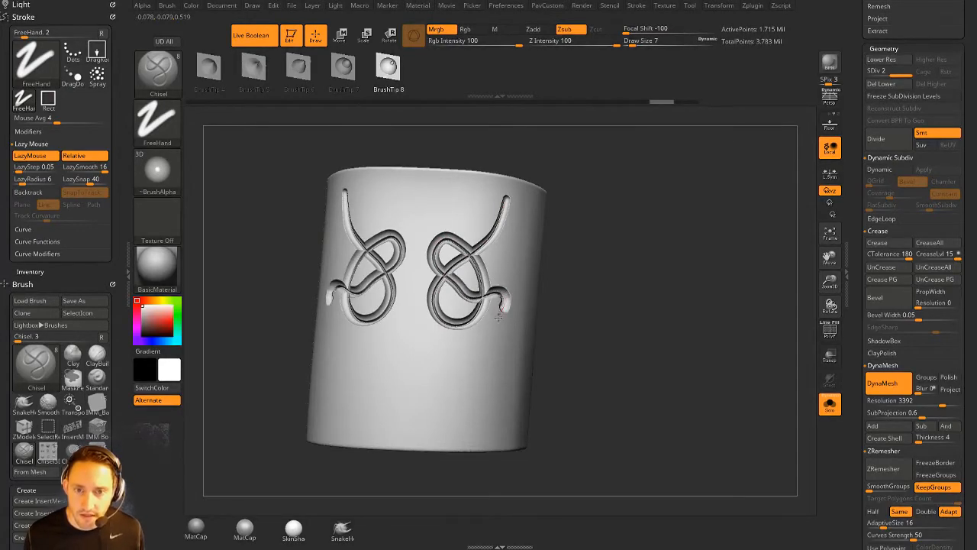
{"action": "left_click_drag", "start_coordinate": [488, 364], "coordinate": [486, 377]}
{"action": "left_click_drag", "start_coordinate": [647, 322], "coordinate": [649, 308], "text": "shift"}
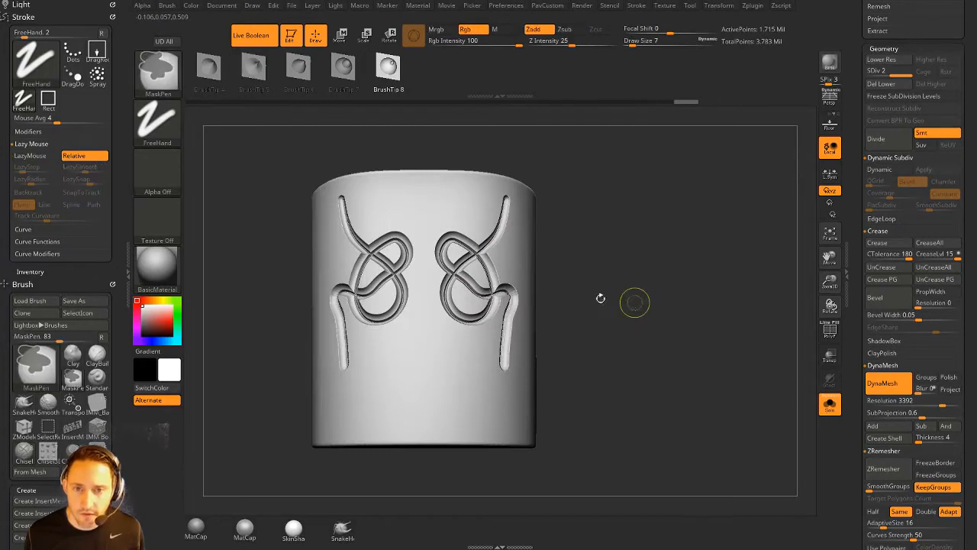
{"action": "key", "text": "ctrl+z"}
Try a straight vertical Chisel groove with a curved hook continuing from its lower end.
{"action": "left_click_drag", "start_coordinate": [458, 203], "coordinate": [459, 255]}
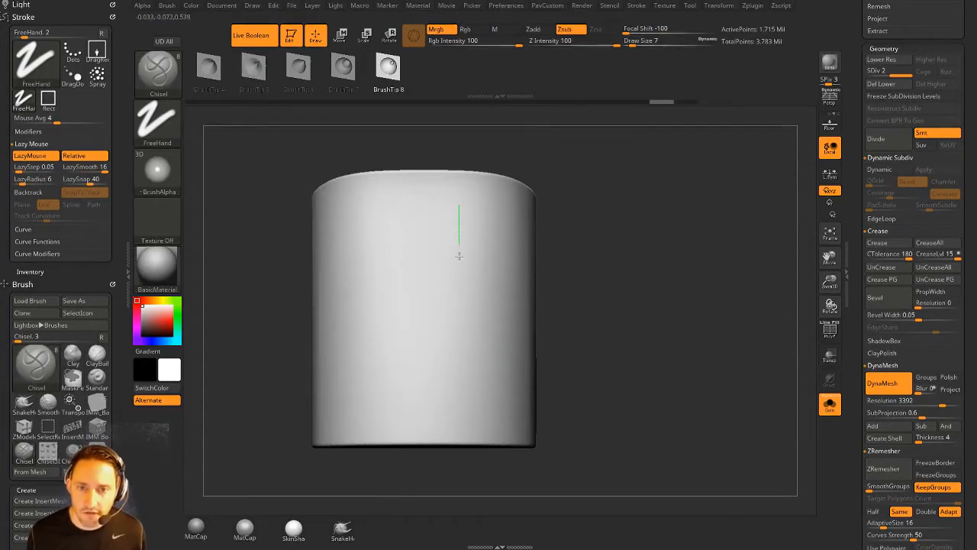
{"action": "left_click_drag", "start_coordinate": [455, 359], "coordinate": [456, 362]}
{"action": "right_click_drag", "start_coordinate": [506, 349], "coordinate": [478, 356]}
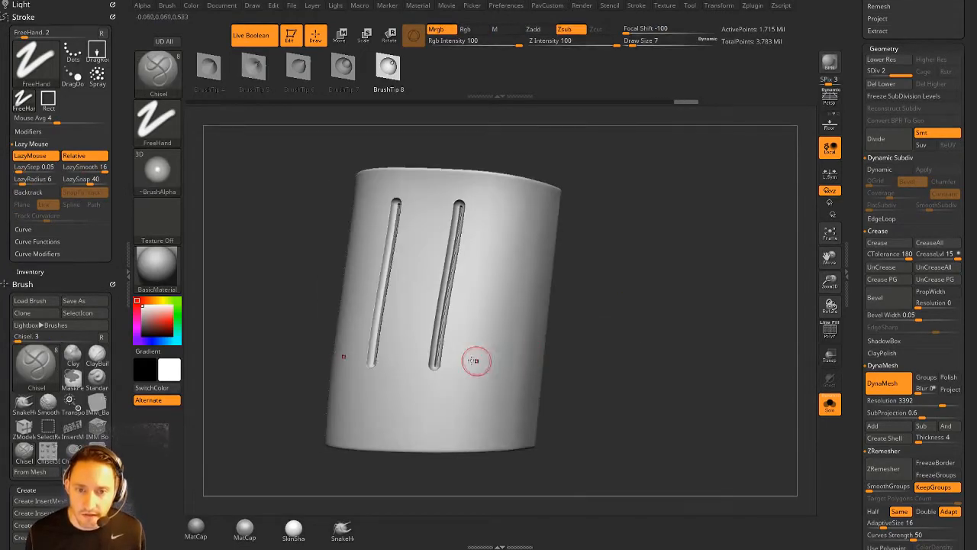
{"action": "mouse_move", "coordinate": [440, 368]}
{"action": "left_mouse_down"}
{"action": "mouse_move", "coordinate": [486, 379]}
{"action": "mouse_move", "coordinate": [493, 345]}
{"action": "left_mouse_up"}
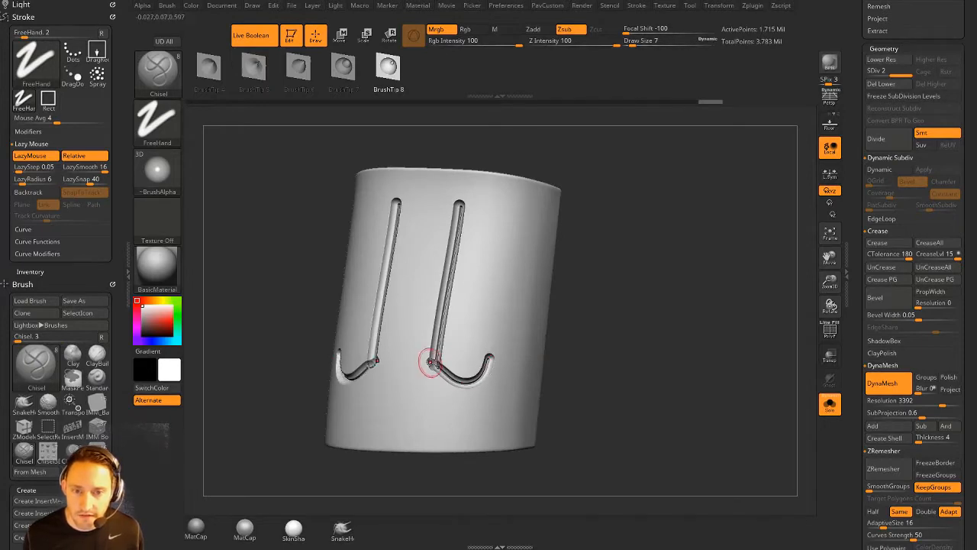
{"action": "mouse_move", "coordinate": [561, 326]}
{"action": "left_mouse_down"}
{"action": "mouse_move", "coordinate": [592, 313]}
{"action": "mouse_move", "coordinate": [583, 335]}
{"action": "left_mouse_up"}
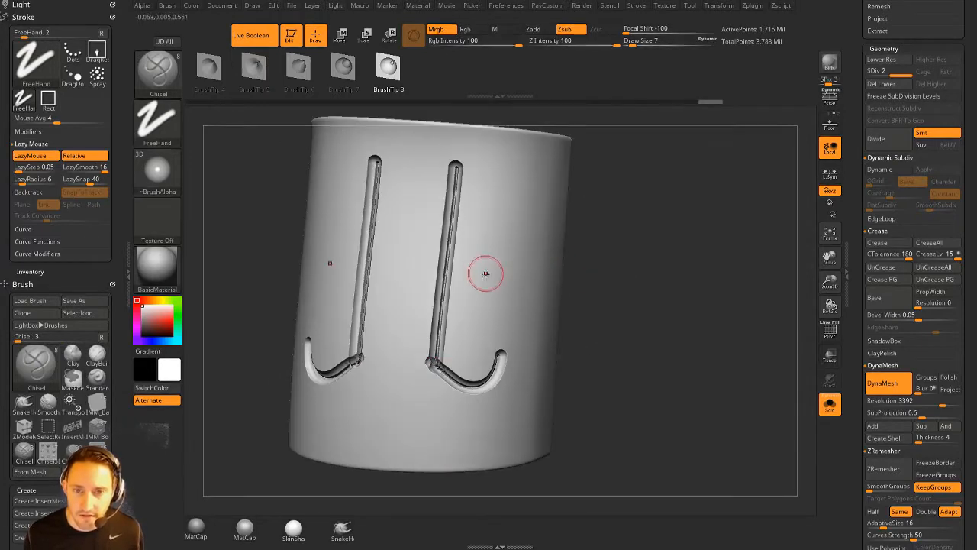
{"action": "key", "text": "ctrl+z"}
{"action": "key", "text": "ctrl+z"}
Try two more freehand Chisel strokes across the upper and middle parts of the cylinder.
{"action": "mouse_move", "coordinate": [489, 185]}
{"action": "left_mouse_down"}
{"action": "mouse_move", "coordinate": [412, 306]}
{"action": "mouse_move", "coordinate": [447, 164]}
{"action": "left_mouse_up"}
{"action": "mouse_move", "coordinate": [541, 244]}
{"action": "left_mouse_down"}
{"action": "mouse_move", "coordinate": [458, 299]}
{"action": "mouse_move", "coordinate": [393, 396]}
{"action": "left_mouse_up"}
{"action": "key", "text": "ctrl+z"}
{"action": "key", "text": "ctrl+z"}
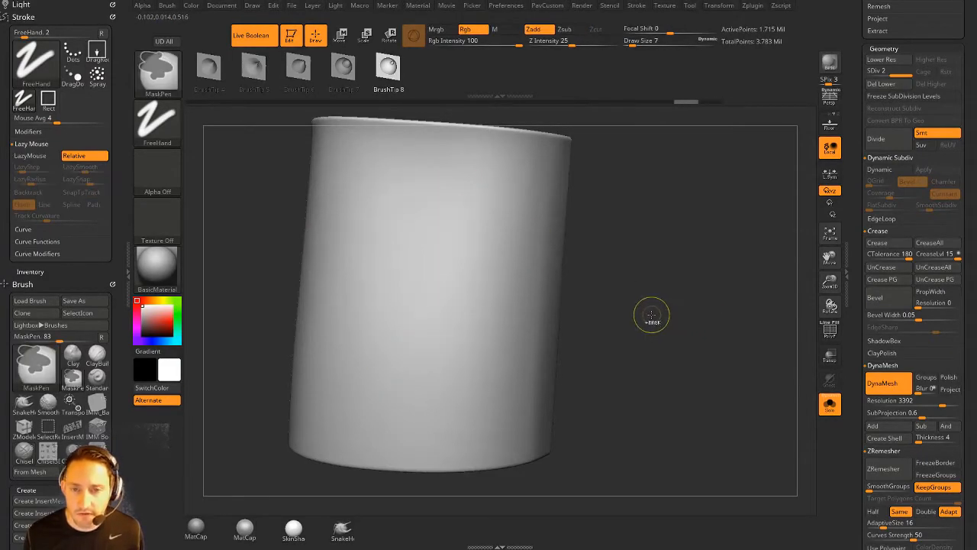
Store a morph target of the smooth, ungrooved cylinder.
{"action": "left_click_drag", "start_coordinate": [649, 316], "coordinate": [648, 290]}
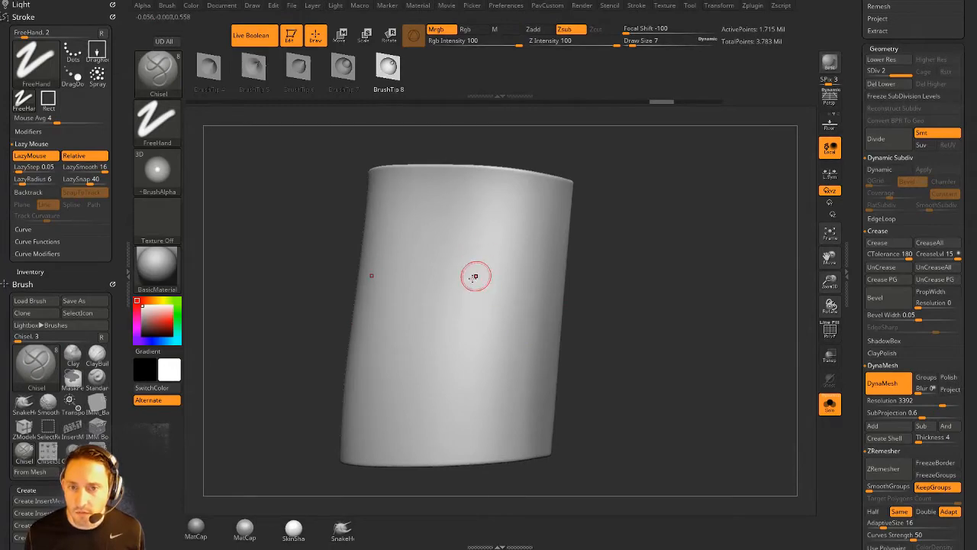
{"action": "left_click_drag", "start_coordinate": [859, 342], "coordinate": [860, 208]}
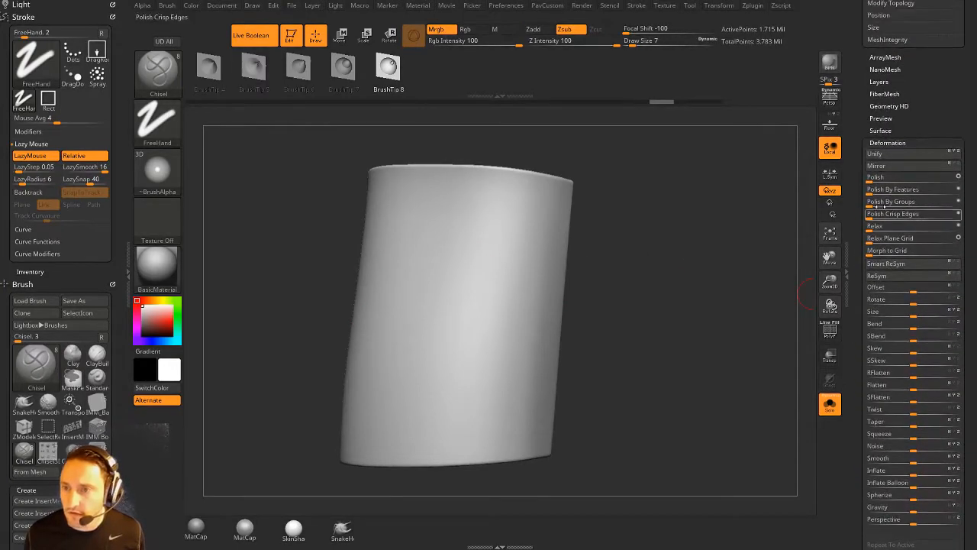
{"action": "left_click", "coordinate": [886, 143]}
{"action": "left_click", "coordinate": [888, 204]}
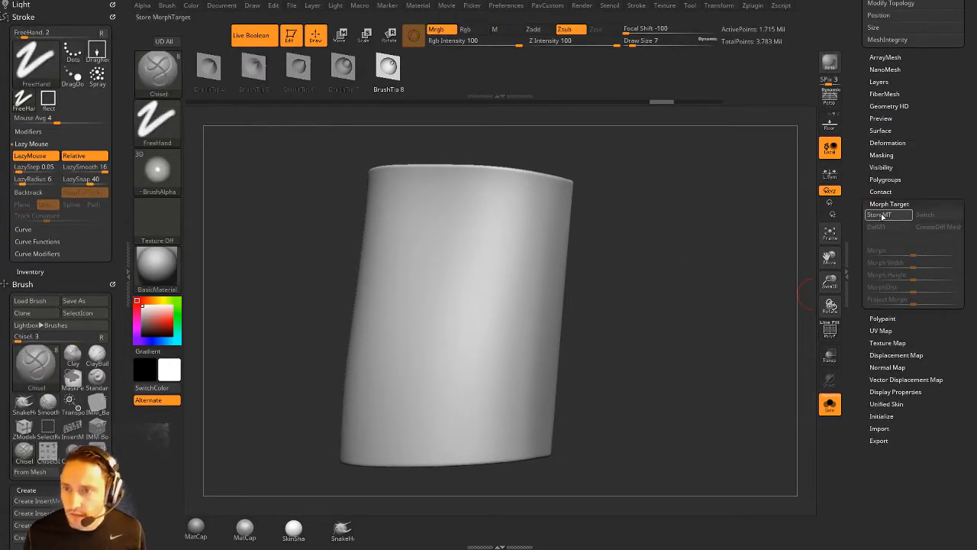
Carve a looping Chisel groove on the cylinder and a second curved groove crossing it diagonally.
{"action": "mouse_move", "coordinate": [486, 203]}
{"action": "left_mouse_down"}
{"action": "mouse_move", "coordinate": [461, 264]}
{"action": "mouse_move", "coordinate": [499, 328]}
{"action": "mouse_move", "coordinate": [451, 247]}
{"action": "left_mouse_up"}
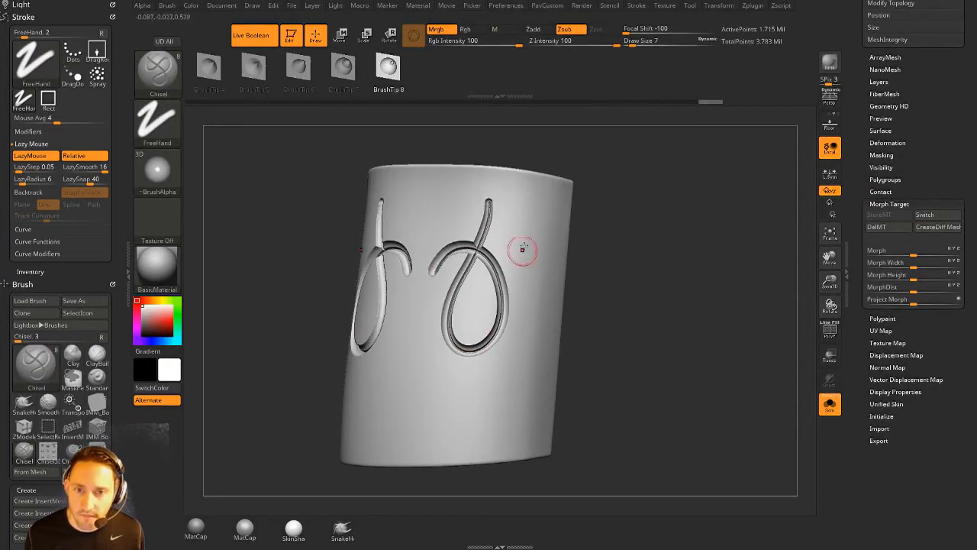
{"action": "left_click_drag", "start_coordinate": [525, 237], "coordinate": [420, 362]}
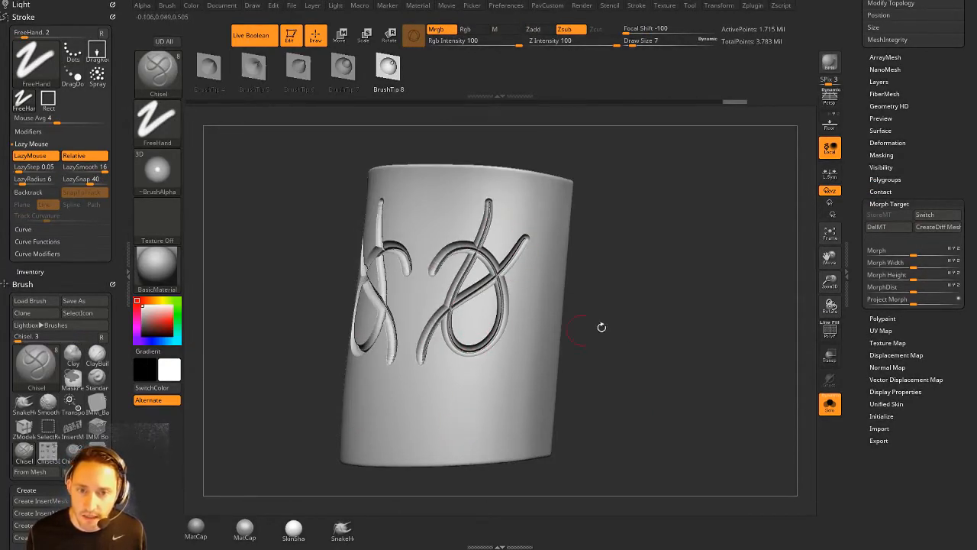
Undo the looping and diagonal Chisel grooves on the cylinder.
{"action": "left_click_drag", "start_coordinate": [601, 327], "coordinate": [601, 304]}
{"action": "key", "text": "ctrl+z"}
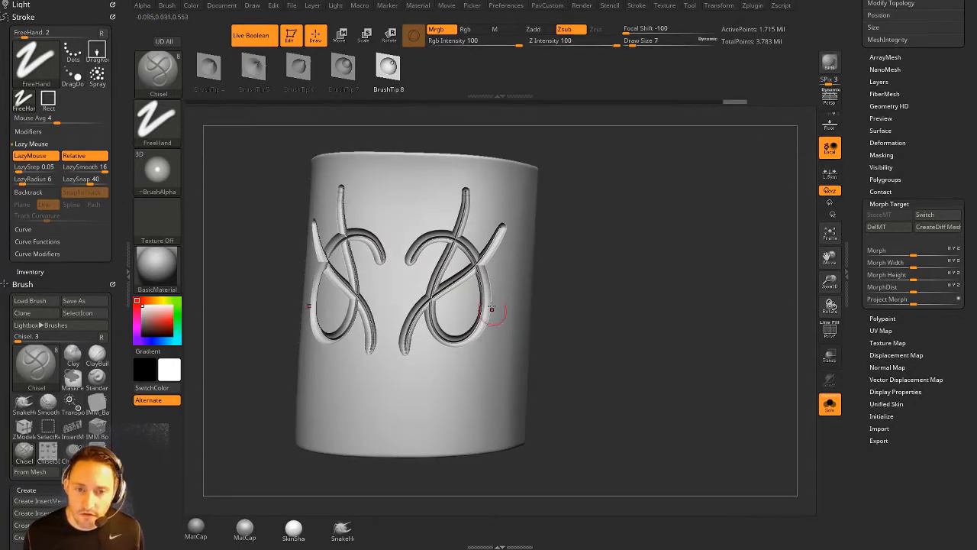
{"action": "key", "text": "ctrl"}
{"action": "key", "text": "ctrl+z"}
{"action": "key", "text": "ctrl+z"}
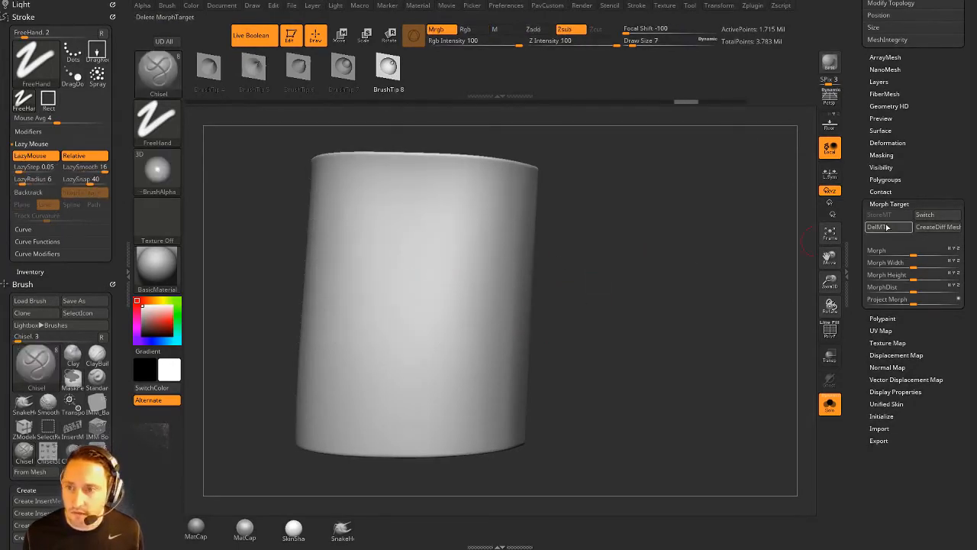
Carve a straight vertical Chisel groove down the cylinder from a straight-on front view.
{"action": "left_click_drag", "start_coordinate": [685, 249], "coordinate": [654, 255], "text": "shift"}
{"action": "key", "text": "s"}
{"action": "left_click_drag", "start_coordinate": [449, 231], "coordinate": [449, 231]}
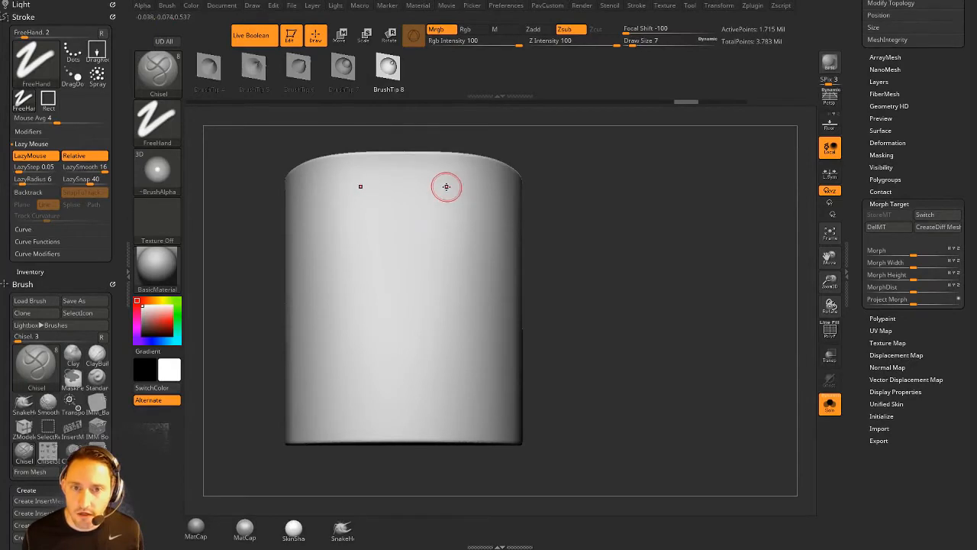
{"action": "left_click_drag", "start_coordinate": [447, 187], "coordinate": [444, 370]}
{"action": "key", "text": "ctrl+z"}
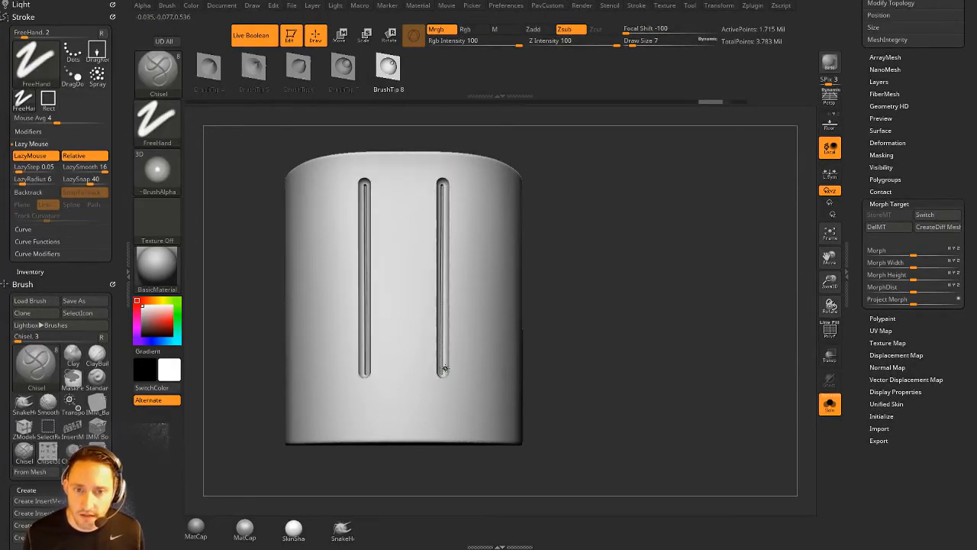
Try extending the vertical groove sideways from its lower end, and undo the extensions and the groove.
{"action": "left_click_drag", "start_coordinate": [603, 331], "coordinate": [622, 294]}
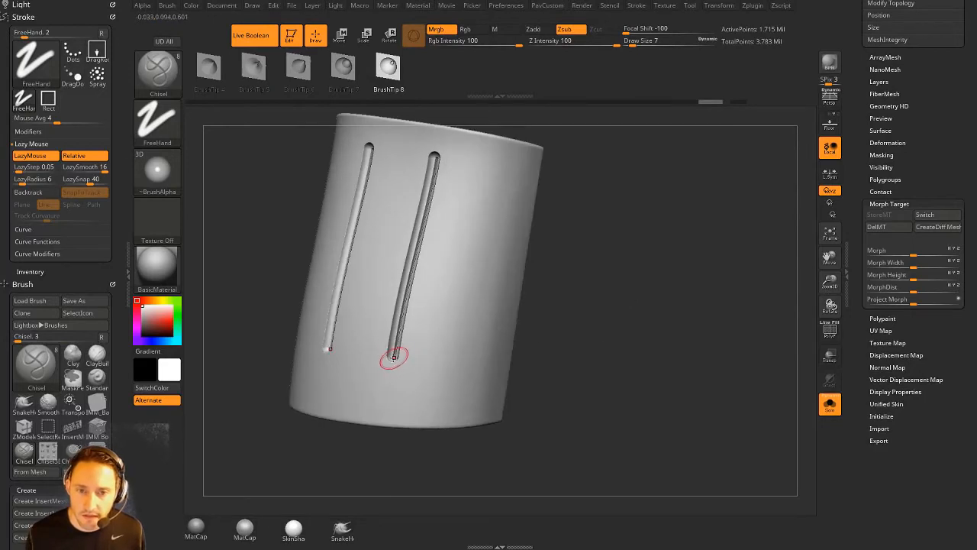
{"action": "left_click_drag", "start_coordinate": [402, 365], "coordinate": [452, 377]}
{"action": "key", "text": "ctrl+z"}
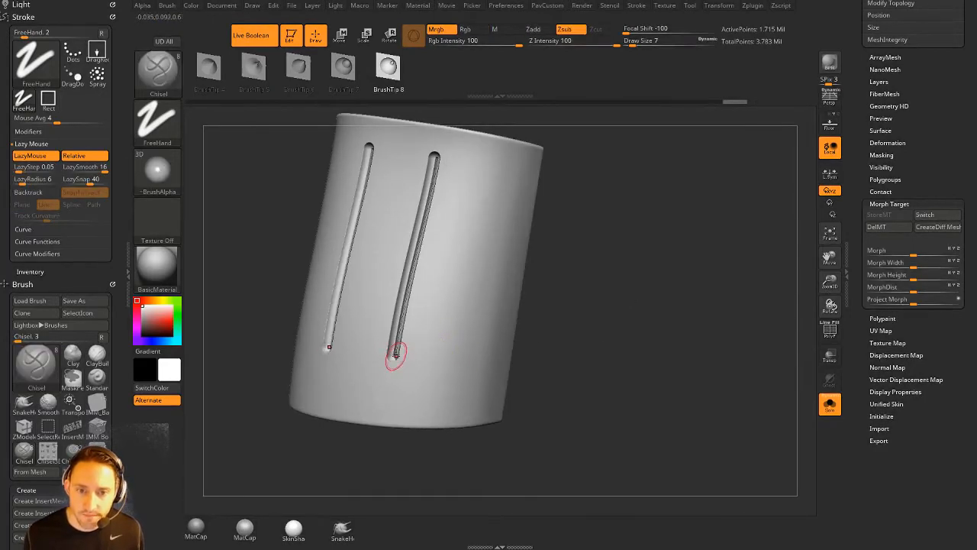
{"action": "left_click_drag", "start_coordinate": [392, 356], "coordinate": [435, 374]}
{"action": "key", "text": "ctrl+z"}
{"action": "key", "text": "ctrl+z"}
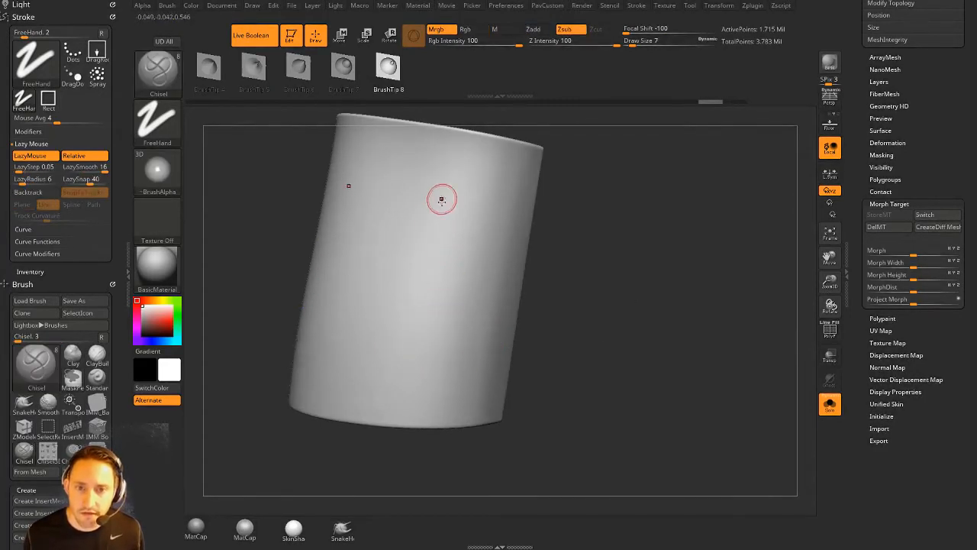
Carve a smooth curved Chisel groove that descends the cylinder and hooks back upward.
{"action": "mouse_move", "coordinate": [440, 196]}
{"action": "left_mouse_down"}
{"action": "mouse_move", "coordinate": [393, 341]}
{"action": "mouse_move", "coordinate": [451, 338]}
{"action": "mouse_move", "coordinate": [456, 271]}
{"action": "mouse_move", "coordinate": [496, 303]}
{"action": "left_mouse_up"}
{"action": "key", "text": "ctrl+z"}
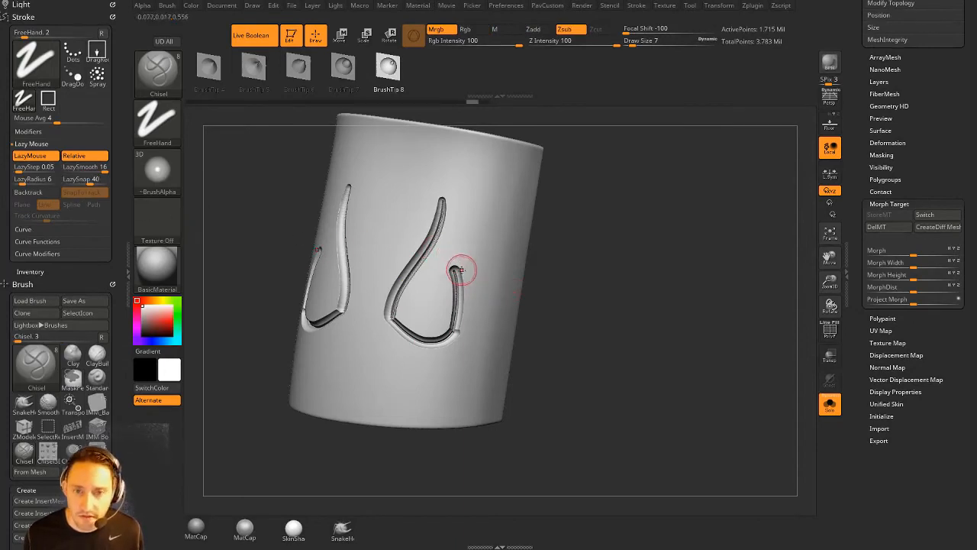
Set LazyRadius to 64 and extend the hooked groove with sharp-cornered zigzag segments toward the cylinder's base.
{"action": "left_click_drag", "start_coordinate": [32, 181], "coordinate": [38, 181]}
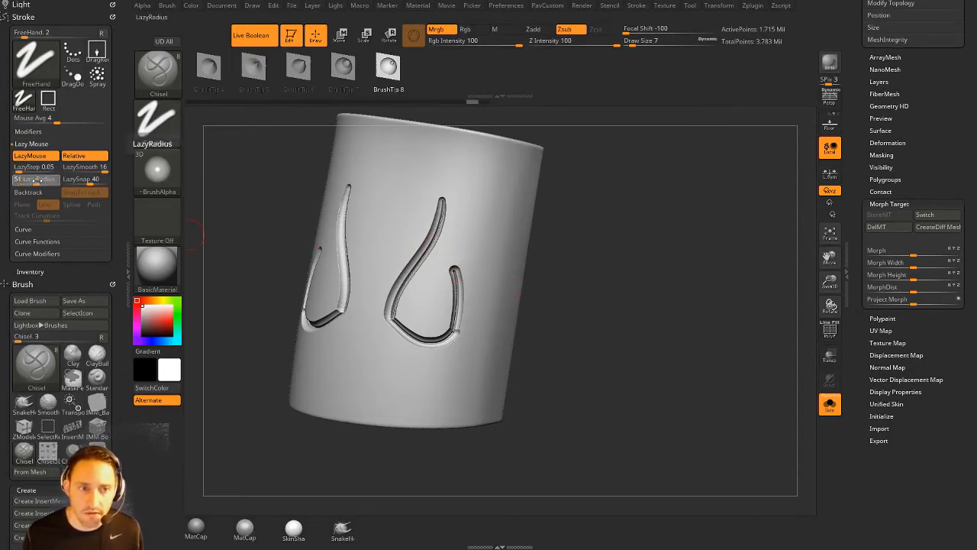
{"action": "left_click_drag", "start_coordinate": [510, 252], "coordinate": [494, 274]}
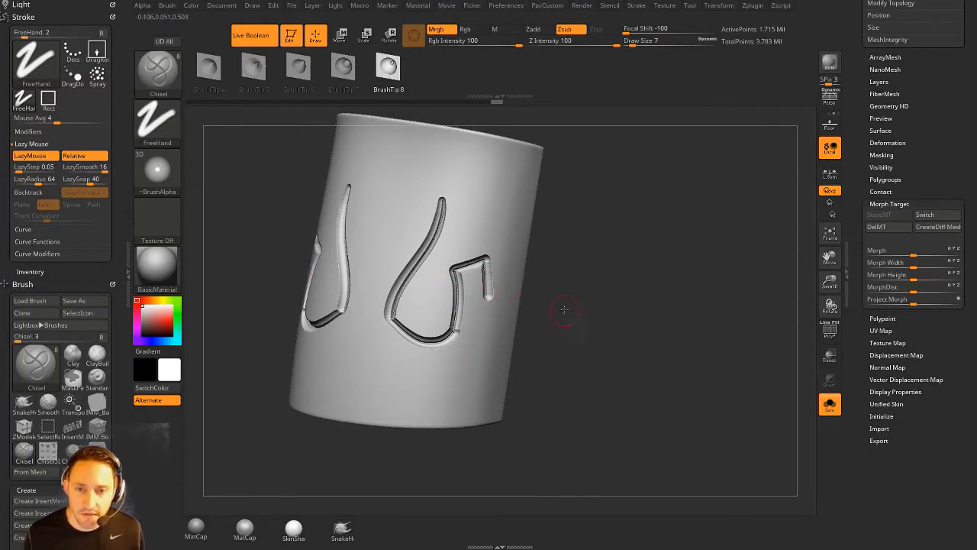
{"action": "left_click_drag", "start_coordinate": [563, 309], "coordinate": [486, 294]}
{"action": "mouse_move", "coordinate": [552, 288]}
{"action": "left_mouse_down"}
{"action": "mouse_move", "coordinate": [477, 308]}
{"action": "mouse_move", "coordinate": [464, 355]}
{"action": "mouse_move", "coordinate": [484, 358]}
{"action": "mouse_move", "coordinate": [462, 381]}
{"action": "mouse_move", "coordinate": [466, 368]}
{"action": "mouse_move", "coordinate": [417, 392]}
{"action": "mouse_move", "coordinate": [487, 419]}
{"action": "left_mouse_up"}
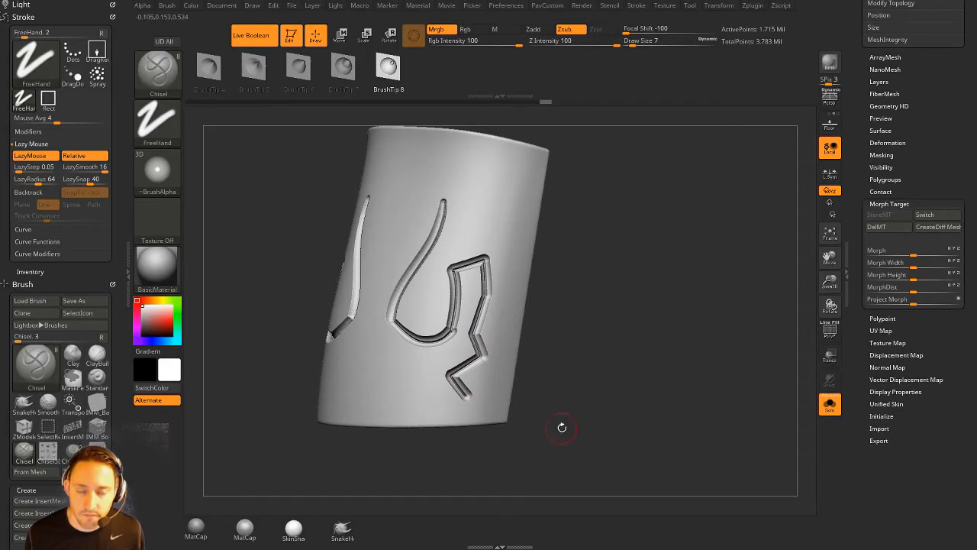
Carve a long groove from near the upper rim, with sharp corners and a curve crossing the hooked groove.
{"action": "left_click_drag", "start_coordinate": [609, 246], "coordinate": [558, 224]}
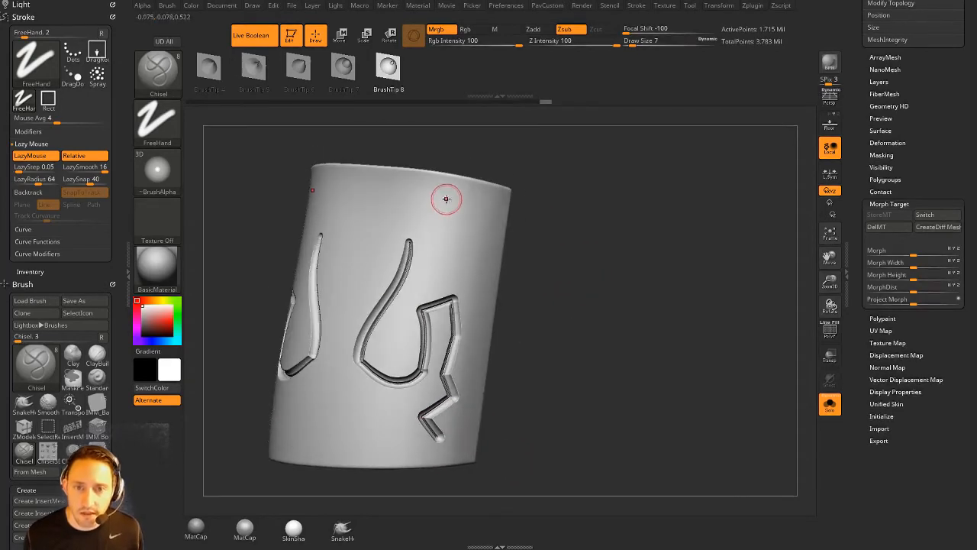
{"action": "mouse_move", "coordinate": [446, 212]}
{"action": "left_mouse_down"}
{"action": "mouse_move", "coordinate": [440, 252]}
{"action": "mouse_move", "coordinate": [475, 266]}
{"action": "mouse_move", "coordinate": [384, 349]}
{"action": "mouse_move", "coordinate": [365, 457]}
{"action": "mouse_move", "coordinate": [327, 457]}
{"action": "left_mouse_up"}
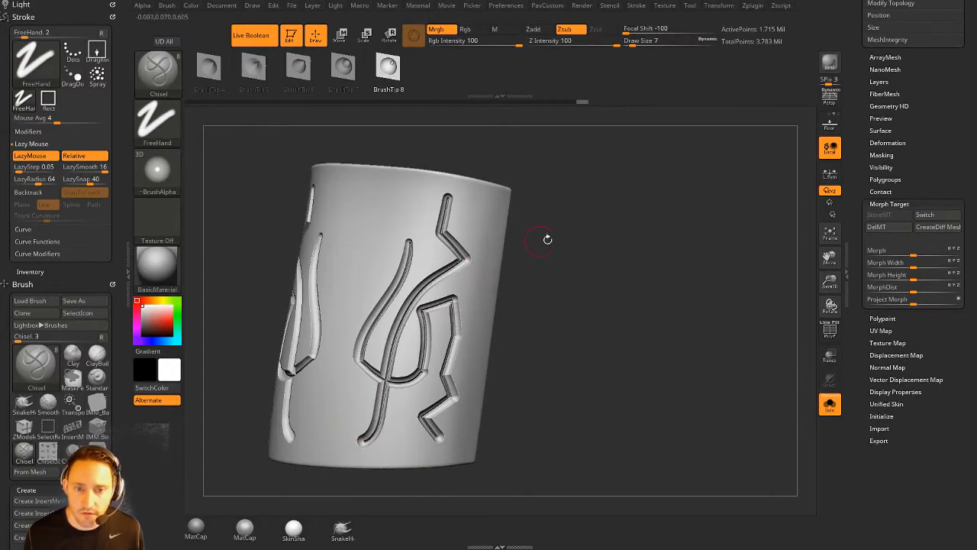
{"action": "mouse_move", "coordinate": [605, 318]}
{"action": "left_mouse_down"}
{"action": "mouse_move", "coordinate": [634, 322]}
{"action": "mouse_move", "coordinate": [613, 311]}
{"action": "left_mouse_up"}
{"action": "left_click_drag", "start_coordinate": [766, 251], "coordinate": [697, 283]}
Set Z Intensity to 47 and carve a shallower vertical groove with a branch crossing the deeper grooves.
{"action": "left_click", "coordinate": [588, 43]}
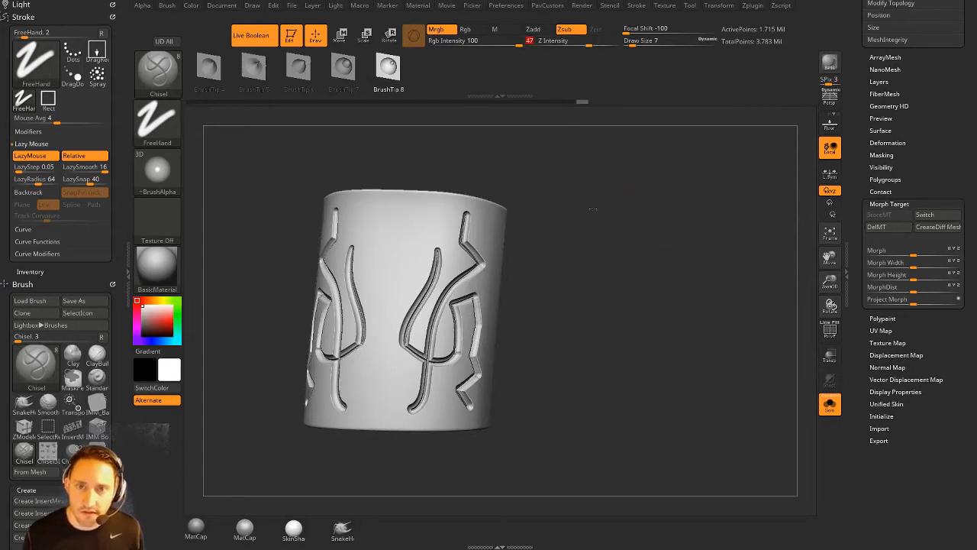
{"action": "left_click_drag", "start_coordinate": [590, 207], "coordinate": [563, 221]}
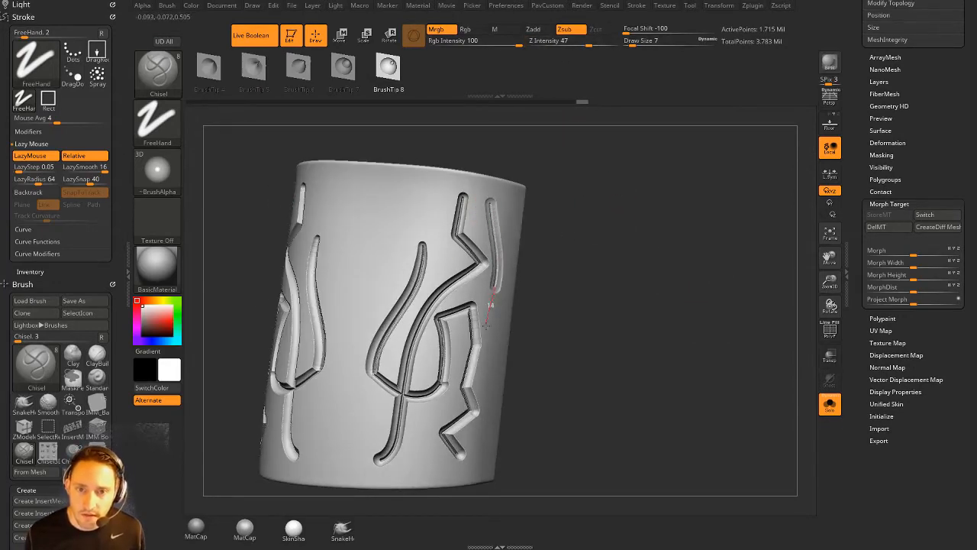
{"action": "left_click_drag", "start_coordinate": [487, 326], "coordinate": [487, 329]}
{"action": "mouse_move", "coordinate": [537, 313]}
{"action": "left_mouse_down"}
{"action": "mouse_move", "coordinate": [492, 306]}
{"action": "mouse_move", "coordinate": [489, 373]}
{"action": "left_mouse_up"}
{"action": "left_click_drag", "start_coordinate": [491, 285], "coordinate": [388, 264]}
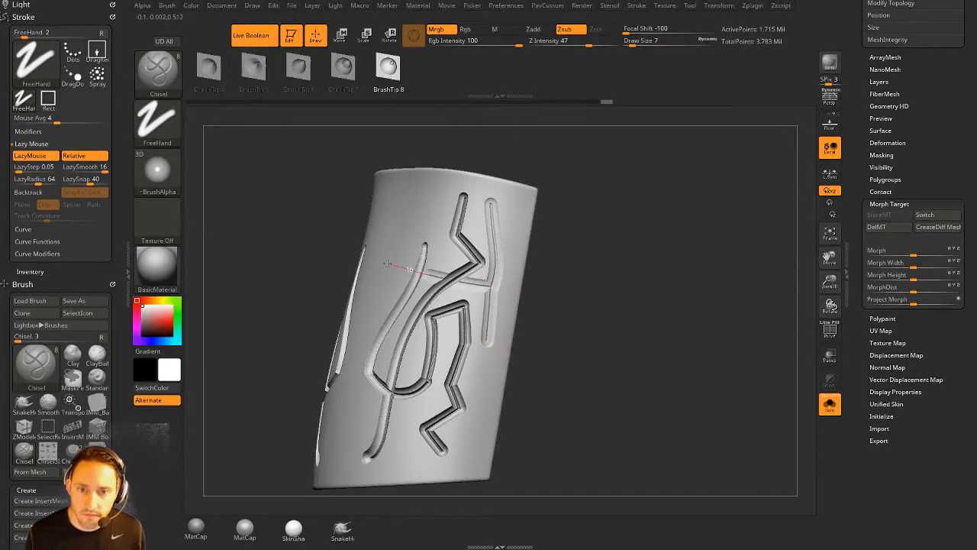
Undo all the shallow, zigzag and curved grooves back to the smooth cylinder.
{"action": "left_click_drag", "start_coordinate": [577, 270], "coordinate": [613, 277]}
{"action": "key", "text": "ctrl+z"}
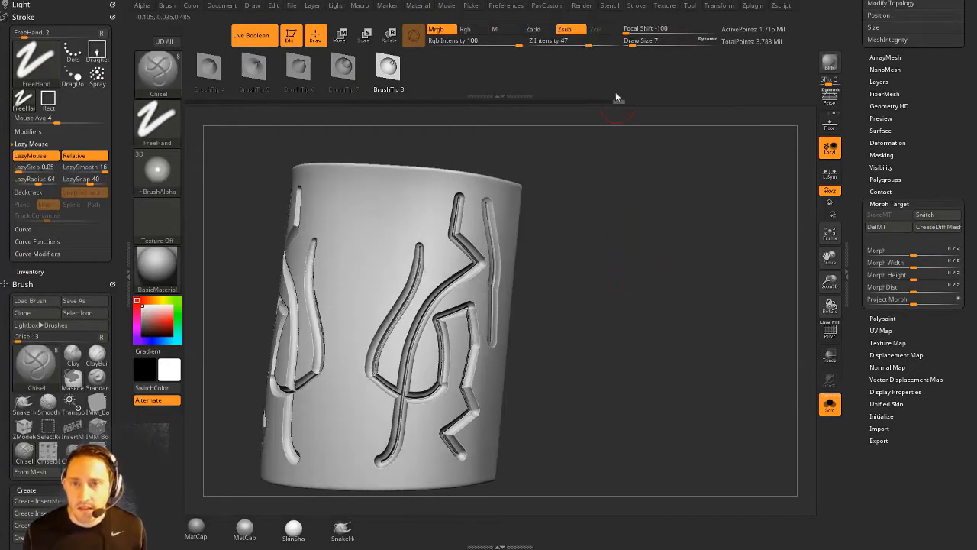
{"action": "key", "text": "ctrl+z"}
{"action": "key", "text": "ctrl+z"}
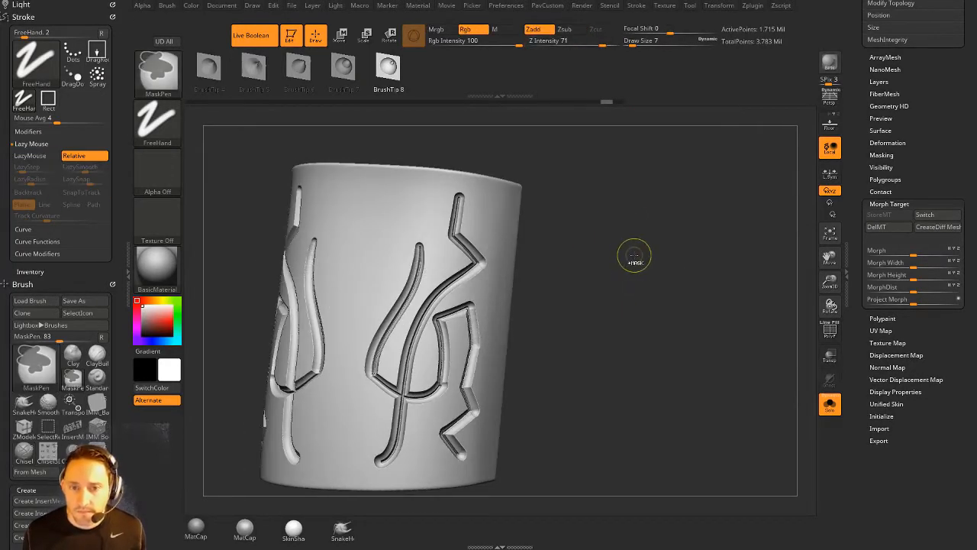
{"action": "key", "text": "ctrl+z"}
{"action": "key", "text": "ctrl+z"}
{"action": "key", "text": "ctrl+z"}
{"action": "key", "text": "ctrl+z"}
{"action": "key", "text": "ctrl+z"}
{"action": "key", "text": "ctrl+z"}
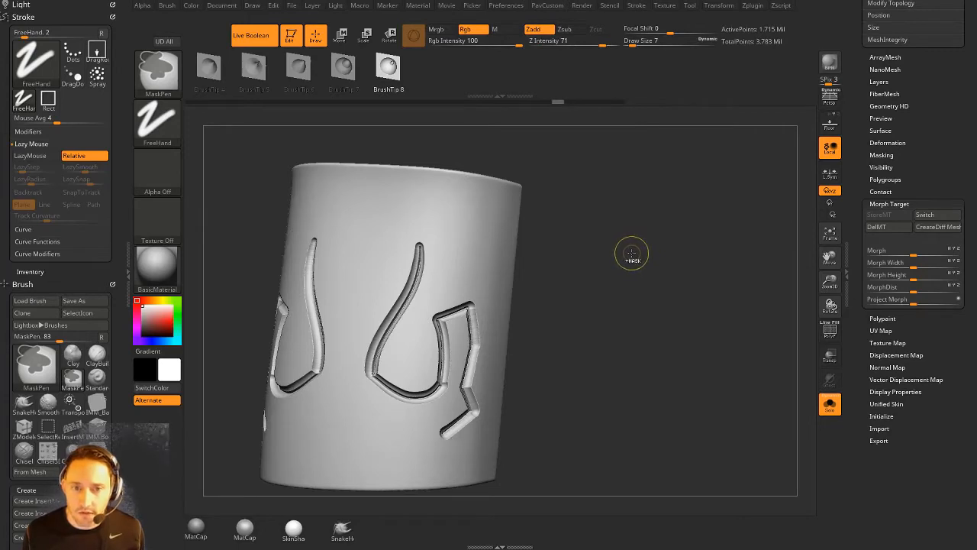
{"action": "key", "text": "ctrl+z"}
{"action": "key", "text": "ctrl+z"}
{"action": "key", "text": "ctrl+z"}
{"action": "key", "text": "ctrl+z"}
{"action": "key", "text": "ctrl+z"}
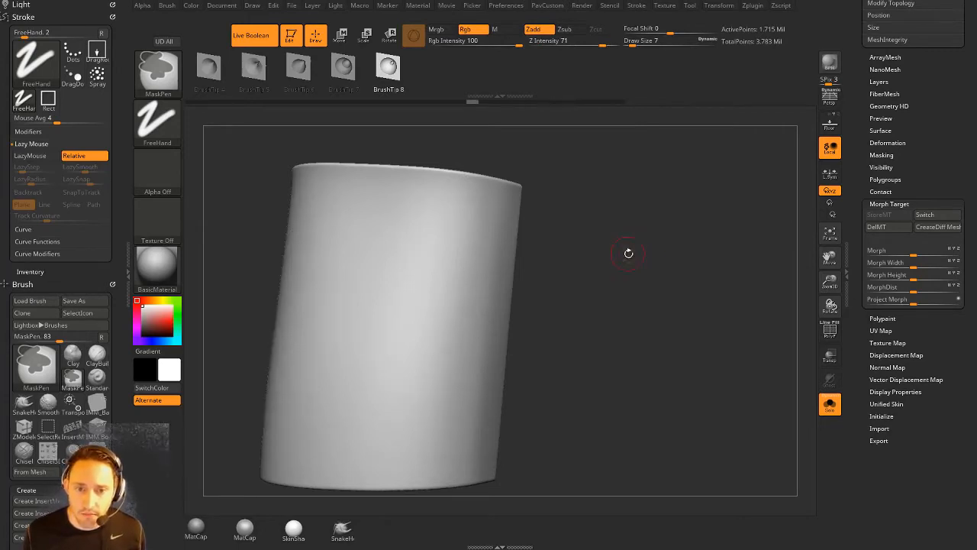
Try freehand vertical Chisel grooves on the cylinder at Z Intensity 71 and undo them.
{"action": "mouse_move", "coordinate": [439, 248]}
{"action": "left_mouse_down"}
{"action": "mouse_move", "coordinate": [419, 317]}
{"action": "mouse_move", "coordinate": [381, 358]}
{"action": "mouse_move", "coordinate": [448, 377]}
{"action": "left_mouse_up"}
{"action": "key", "text": "ctrl+z"}
{"action": "mouse_move", "coordinate": [447, 231]}
{"action": "left_mouse_down"}
{"action": "mouse_move", "coordinate": [433, 302]}
{"action": "mouse_move", "coordinate": [386, 350]}
{"action": "mouse_move", "coordinate": [376, 433]}
{"action": "mouse_move", "coordinate": [412, 425]}
{"action": "mouse_move", "coordinate": [448, 335]}
{"action": "left_mouse_up"}
{"action": "left_click_drag", "start_coordinate": [549, 305], "coordinate": [637, 262]}
{"action": "key", "text": "ctrl+z"}
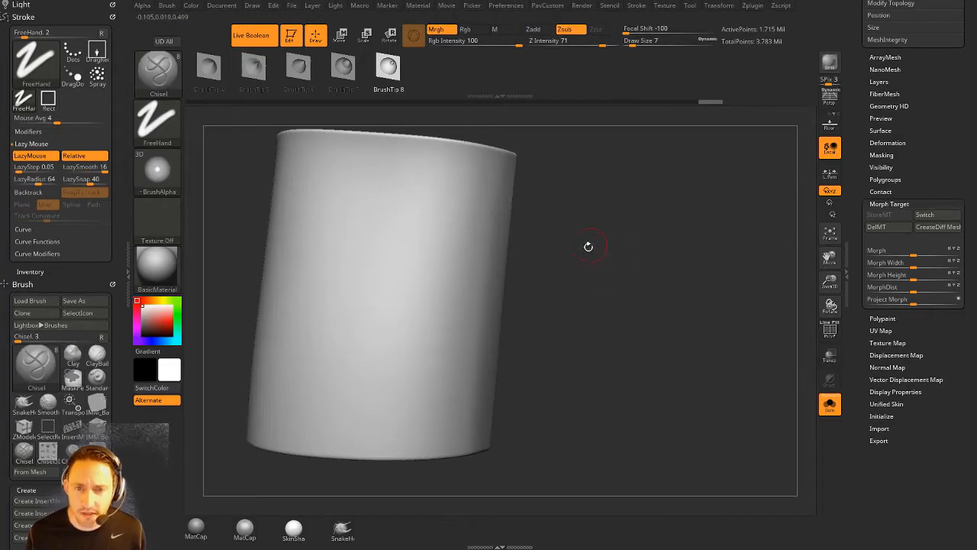
Try two straight vertical Chisel grooves from a straight-on front view, undoing each one.
{"action": "left_click_drag", "start_coordinate": [587, 244], "coordinate": [418, 240], "text": "shift"}
{"action": "left_click_drag", "start_coordinate": [412, 192], "coordinate": [409, 344]}
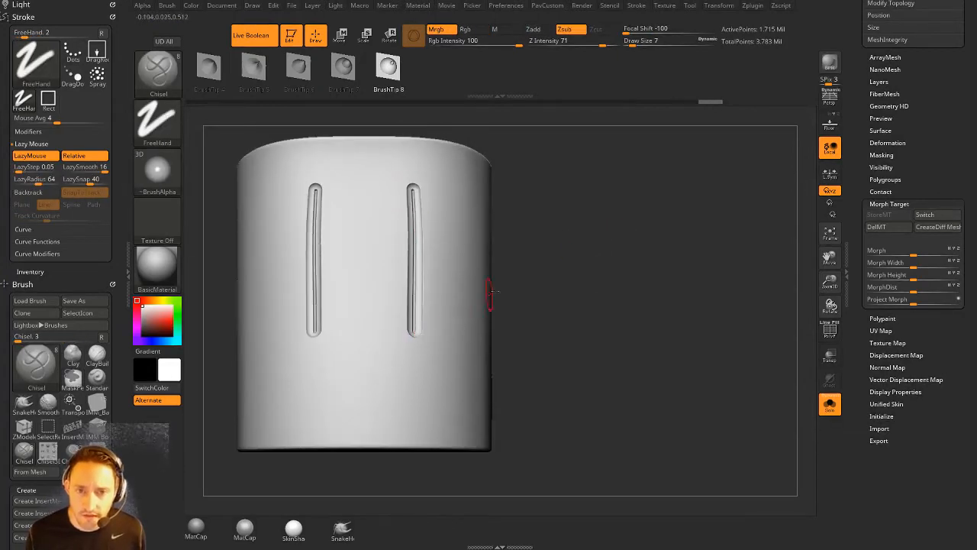
{"action": "key", "text": "ctrl+z"}
{"action": "left_click_drag", "start_coordinate": [409, 181], "coordinate": [405, 373]}
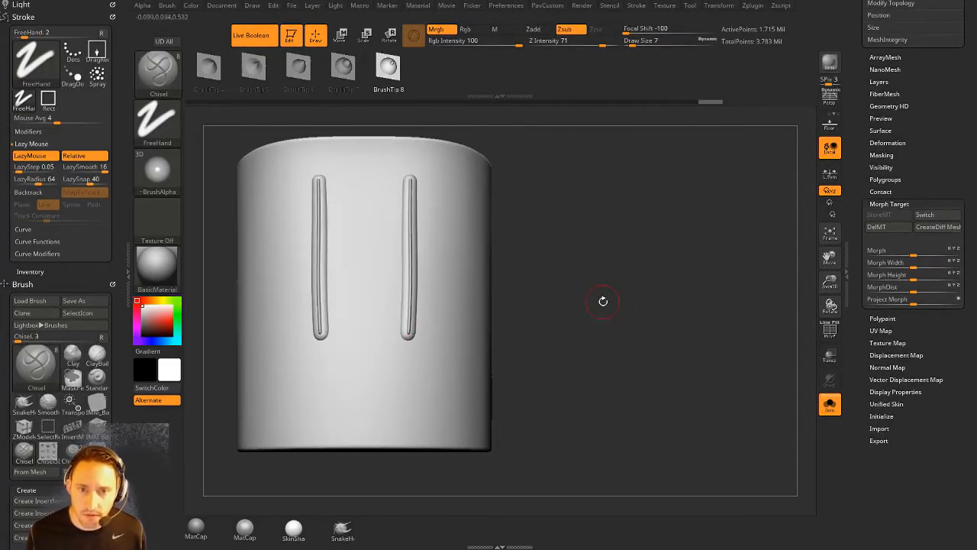
{"action": "key", "text": "ctrl+z"}
Carve a vertical groove with a curved hook continuing from its lower end, and undo it.
{"action": "left_click_drag", "start_coordinate": [404, 181], "coordinate": [400, 365]}
{"action": "key", "text": "ctrl+z"}
{"action": "mouse_move", "coordinate": [383, 349]}
{"action": "left_mouse_down"}
{"action": "mouse_move", "coordinate": [435, 355]}
{"action": "mouse_move", "coordinate": [469, 321]}
{"action": "mouse_move", "coordinate": [466, 286]}
{"action": "left_mouse_up"}
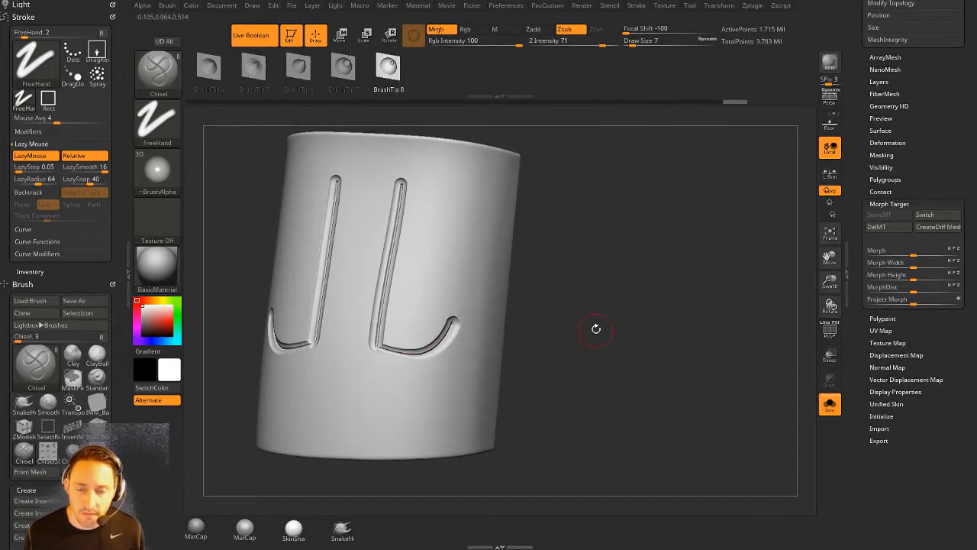
{"action": "key", "text": "ctrl+z"}
{"action": "key", "text": "ctrl+z"}
{"action": "key", "text": "ctrl+z"}
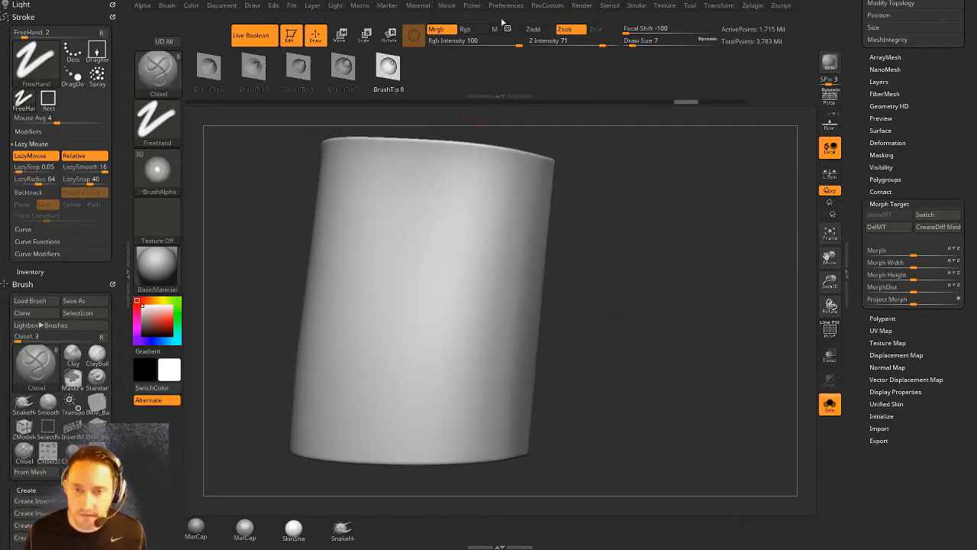
Set Draw Size to 4 and try thin vertical Chisel grooves on the cylinder, undoing each one.
{"action": "left_click_drag", "start_coordinate": [630, 185], "coordinate": [639, 190], "text": "shift"}
{"action": "key", "text": "s"}
{"action": "left_click", "coordinate": [560, 218]}
{"action": "left_click_drag", "start_coordinate": [561, 217], "coordinate": [591, 213], "text": "alt"}
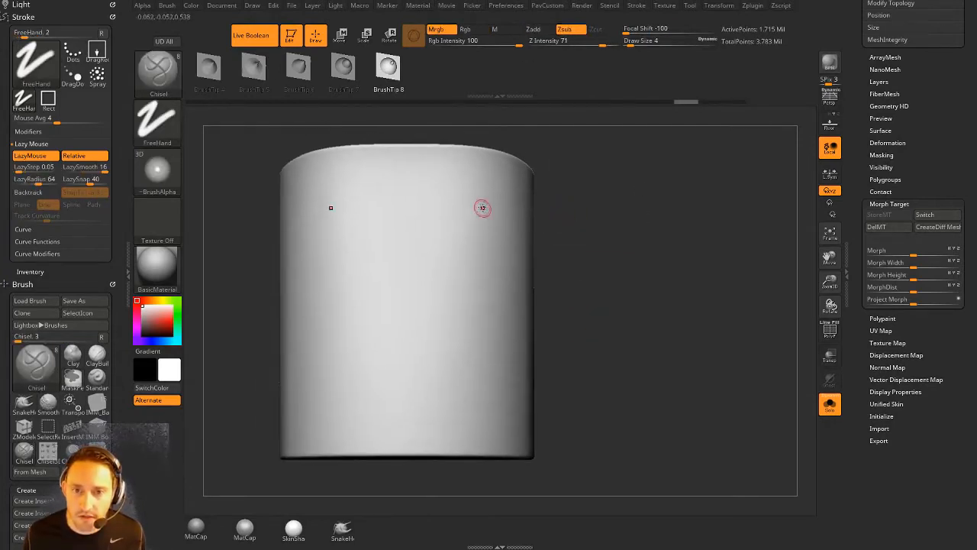
{"action": "left_click_drag", "start_coordinate": [447, 178], "coordinate": [447, 375]}
{"action": "key", "text": "ctrl+z"}
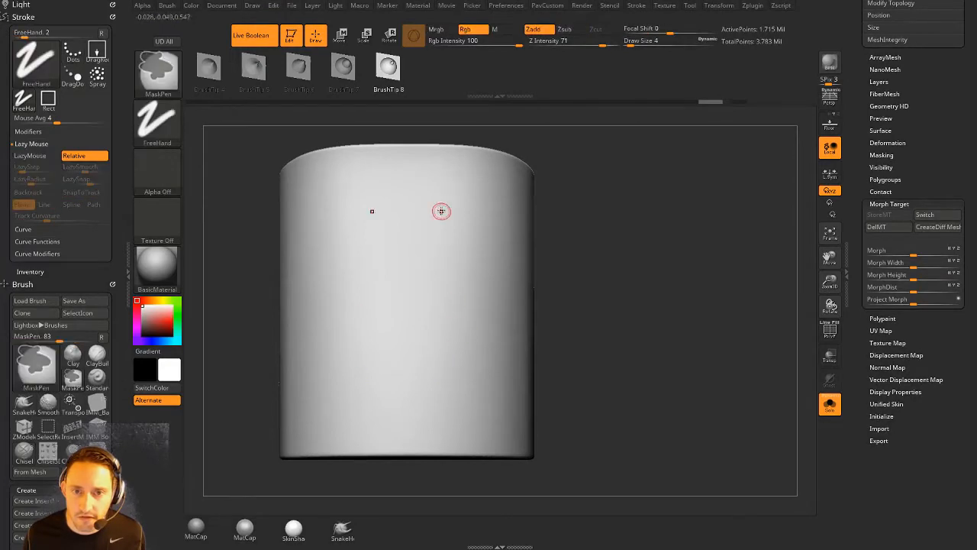
{"action": "mouse_move", "coordinate": [441, 185]}
{"action": "left_mouse_down"}
{"action": "mouse_move", "coordinate": [443, 349]}
{"action": "mouse_move", "coordinate": [448, 329]}
{"action": "left_mouse_up"}
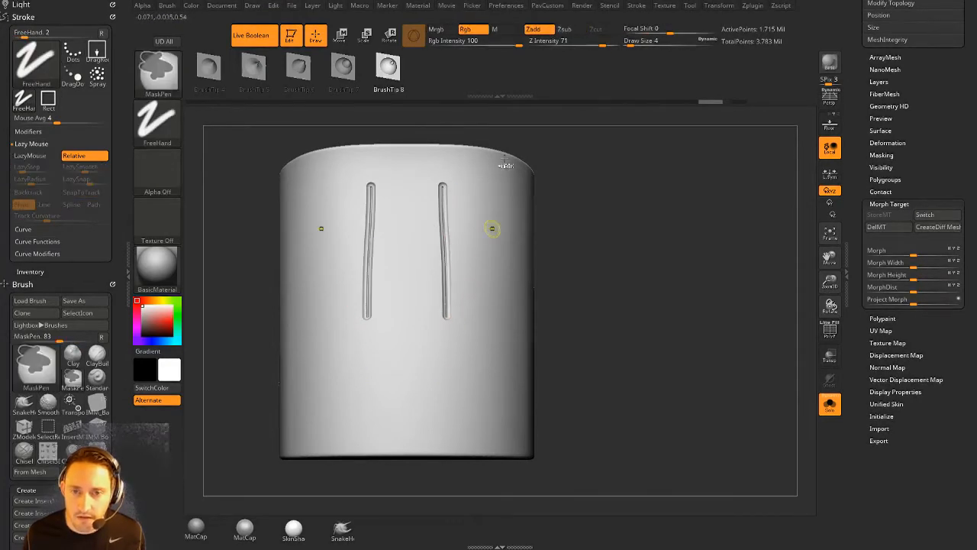
{"action": "key", "text": "ctrl+z"}
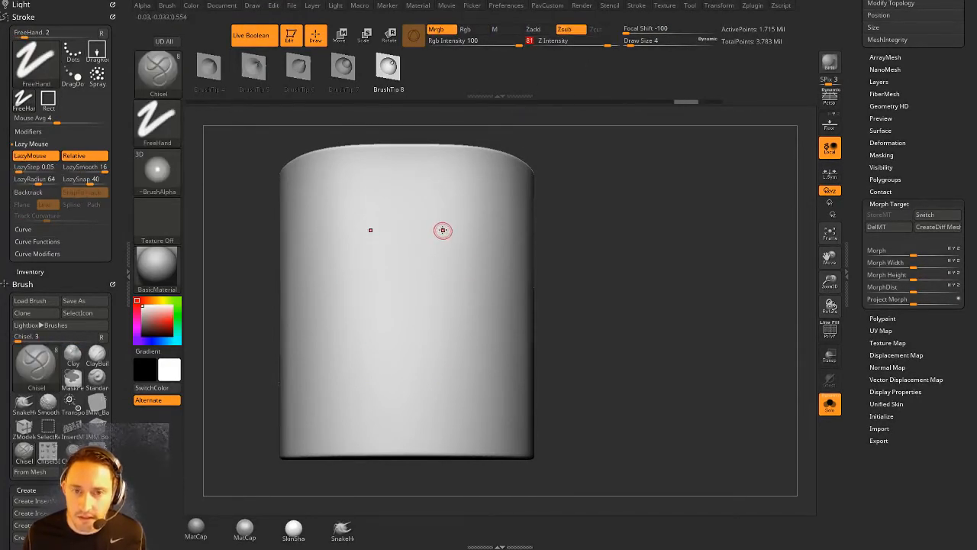
Set Draw Size to 7 and Z Intensity to 81, and carve a sharp-cornered diamond groove with crossing upper ends.
{"action": "key", "text": "s"}
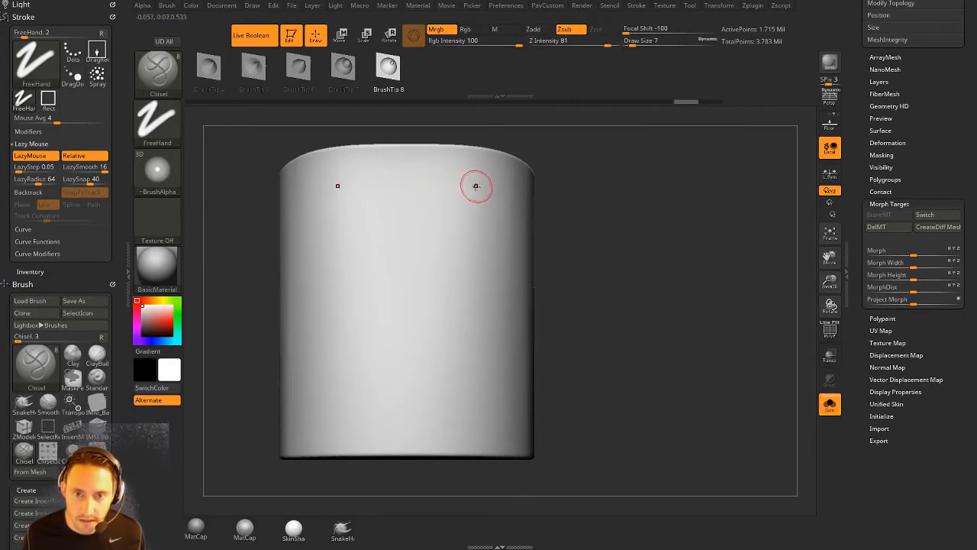
{"action": "mouse_move", "coordinate": [475, 186]}
{"action": "left_mouse_down"}
{"action": "mouse_move", "coordinate": [416, 342]}
{"action": "mouse_move", "coordinate": [465, 389]}
{"action": "mouse_move", "coordinate": [506, 293]}
{"action": "mouse_move", "coordinate": [416, 183]}
{"action": "left_mouse_up"}
{"action": "left_click_drag", "start_coordinate": [648, 246], "coordinate": [664, 264]}
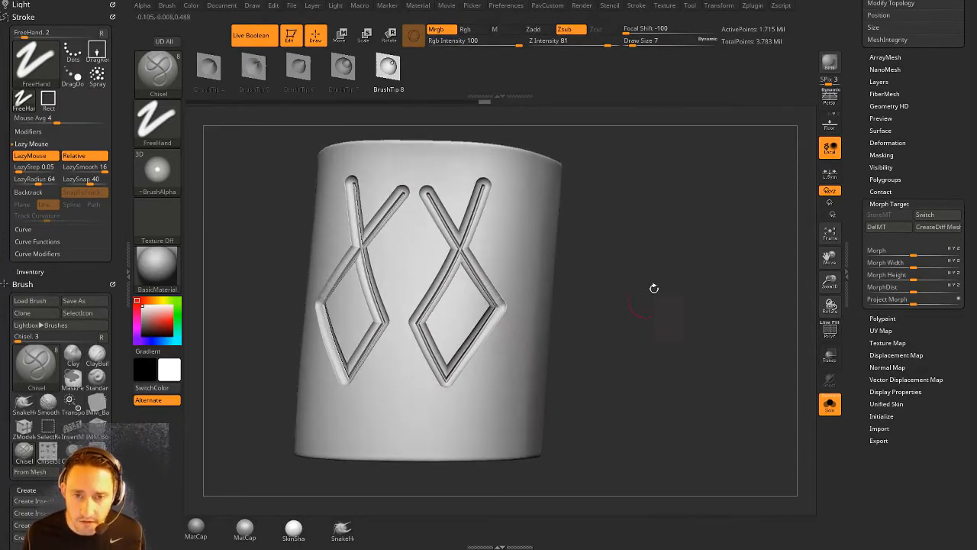
Undo the diamond-shaped groove strokes on the cylinder.
{"action": "key", "text": "ctrl+z"}
{"action": "key", "text": "ctrl+z"}
{"action": "key", "text": "ctrl+z"}
{"action": "key", "text": "ctrl+z"}
{"action": "key", "text": "ctrl+z"}
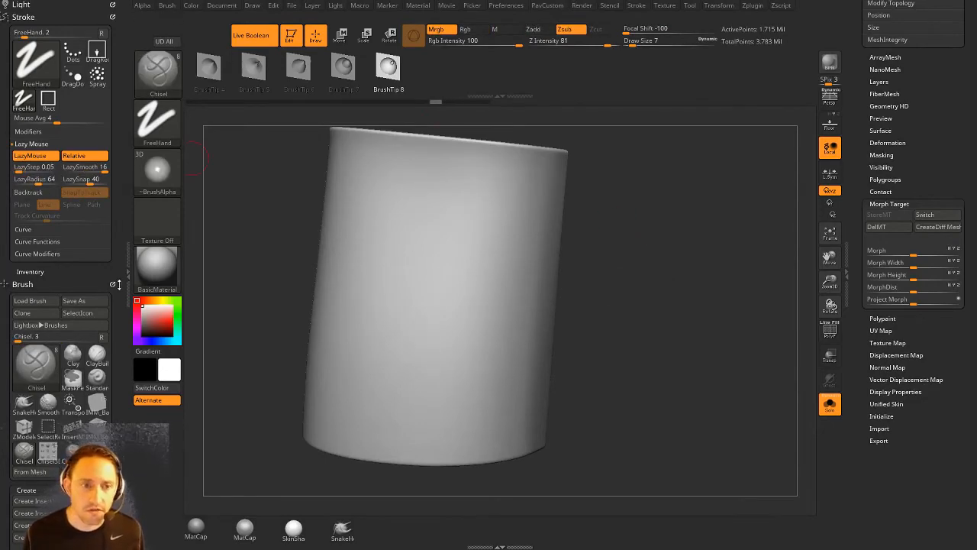
Open the Chisel brush's Tablet Pressure settings and expand a pen pressure curve.
{"action": "left_click_drag", "start_coordinate": [117, 304], "coordinate": [117, 193]}
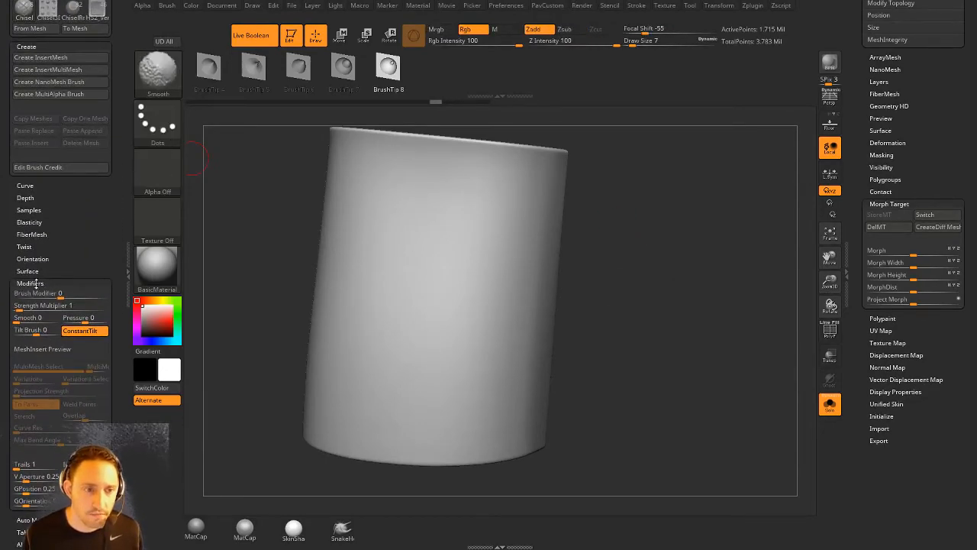
{"action": "left_click_drag", "start_coordinate": [63, 258], "coordinate": [61, 95]}
{"action": "left_click", "coordinate": [35, 354]}
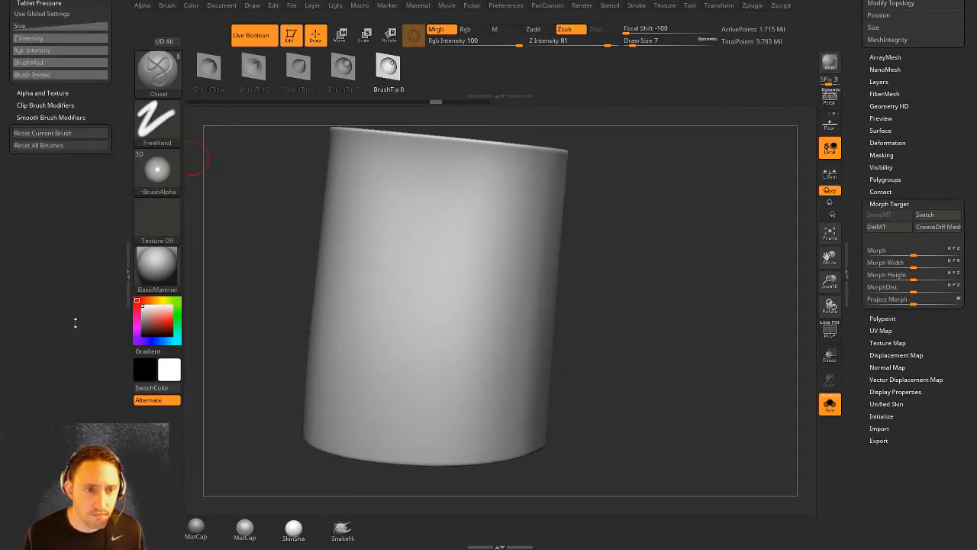
{"action": "left_click", "coordinate": [26, 397]}
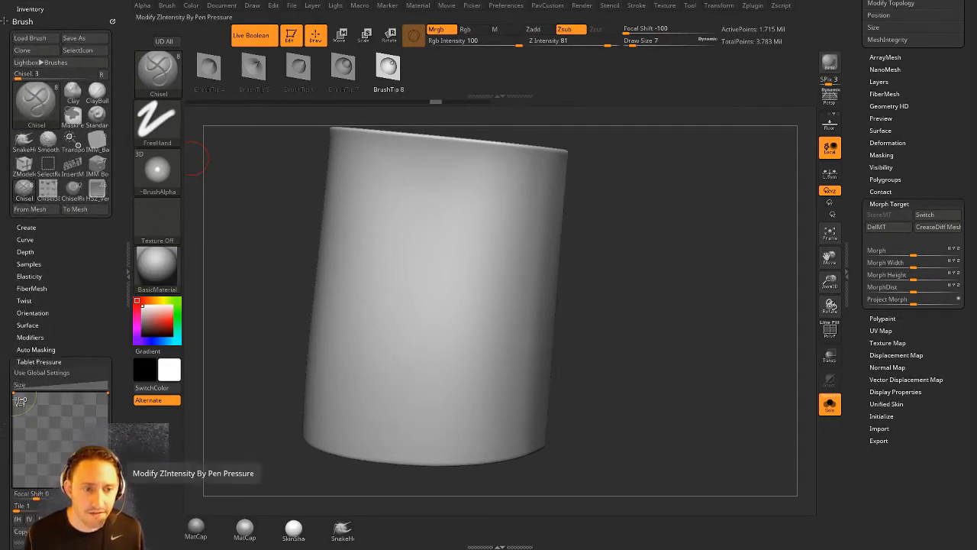
Expand the Chisel's Size pen pressure curve and raise its start point to the maximum, making the curve flat.
{"action": "left_click", "coordinate": [62, 384]}
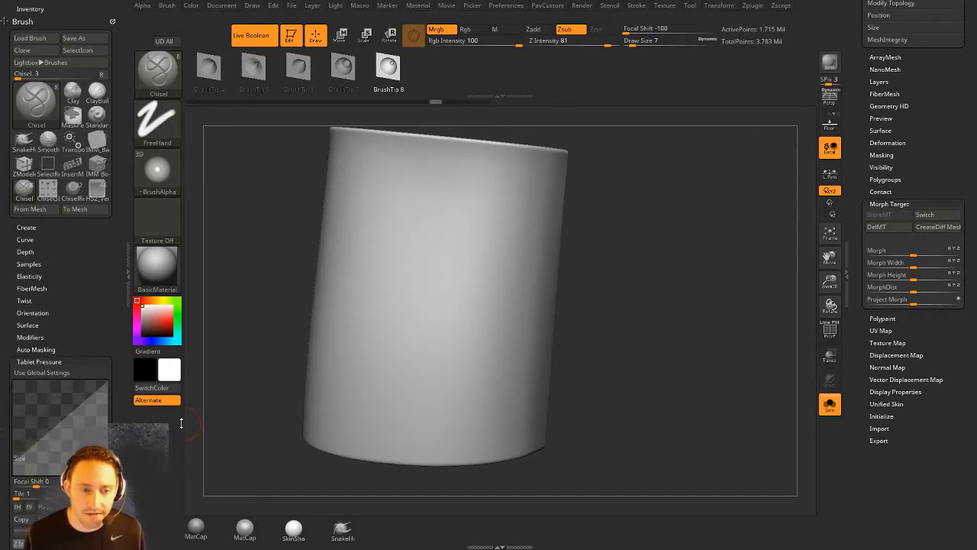
{"action": "left_click_drag", "start_coordinate": [119, 403], "coordinate": [112, 336]}
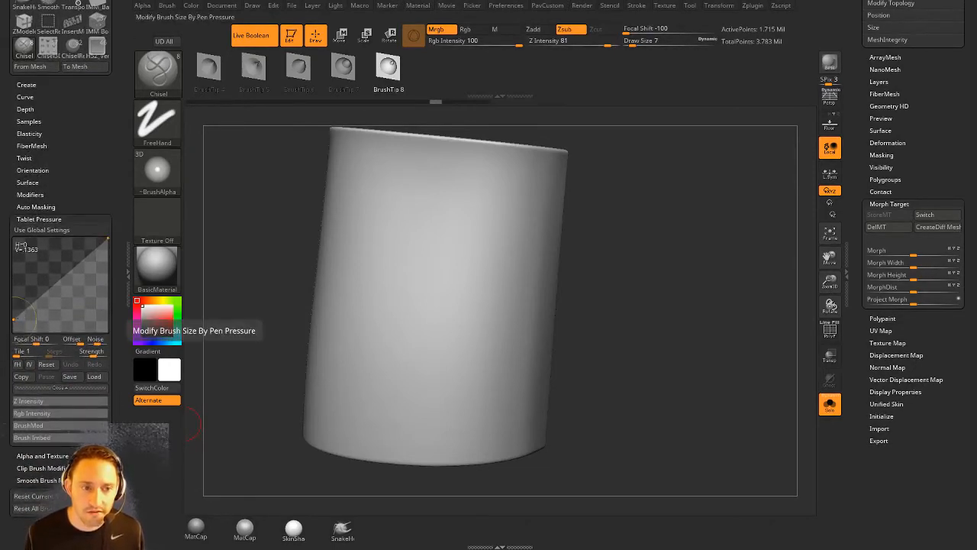
{"action": "left_click_drag", "start_coordinate": [14, 330], "coordinate": [12, 235]}
Carve mirrored diamond grooves with crossing upper ends on the cylinder, adding slanted inner lines and curved lower lines.
{"action": "right_click_drag", "start_coordinate": [491, 210], "coordinate": [478, 241], "text": "alt"}
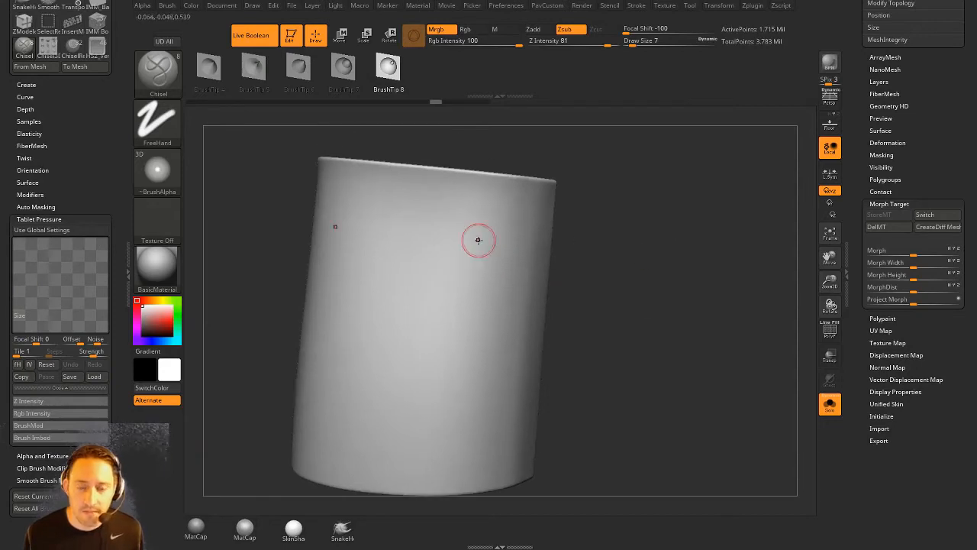
{"action": "left_click_drag", "start_coordinate": [445, 222], "coordinate": [426, 365]}
{"action": "mouse_move", "coordinate": [428, 319]}
{"action": "left_mouse_down"}
{"action": "mouse_move", "coordinate": [512, 372]}
{"action": "mouse_move", "coordinate": [489, 271]}
{"action": "mouse_move", "coordinate": [401, 251]}
{"action": "left_mouse_up"}
{"action": "left_click_drag", "start_coordinate": [587, 237], "coordinate": [614, 218]}
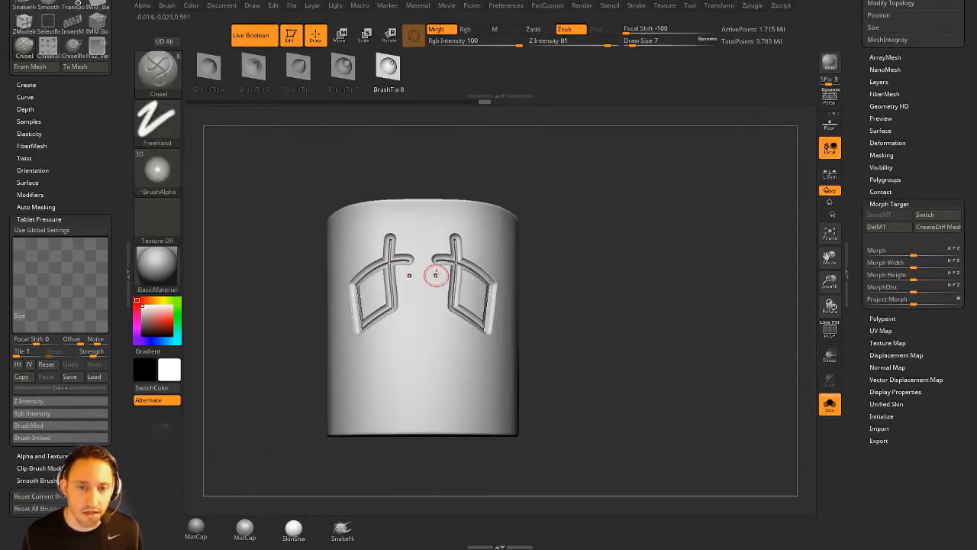
{"action": "mouse_move", "coordinate": [435, 276]}
{"action": "left_mouse_down"}
{"action": "mouse_move", "coordinate": [436, 255]}
{"action": "mouse_move", "coordinate": [437, 359]}
{"action": "left_mouse_up"}
{"action": "mouse_move", "coordinate": [567, 290]}
{"action": "left_mouse_down"}
{"action": "mouse_move", "coordinate": [578, 291]}
{"action": "mouse_move", "coordinate": [564, 304]}
{"action": "left_mouse_up"}
{"action": "left_click_drag", "start_coordinate": [429, 371], "coordinate": [488, 369]}
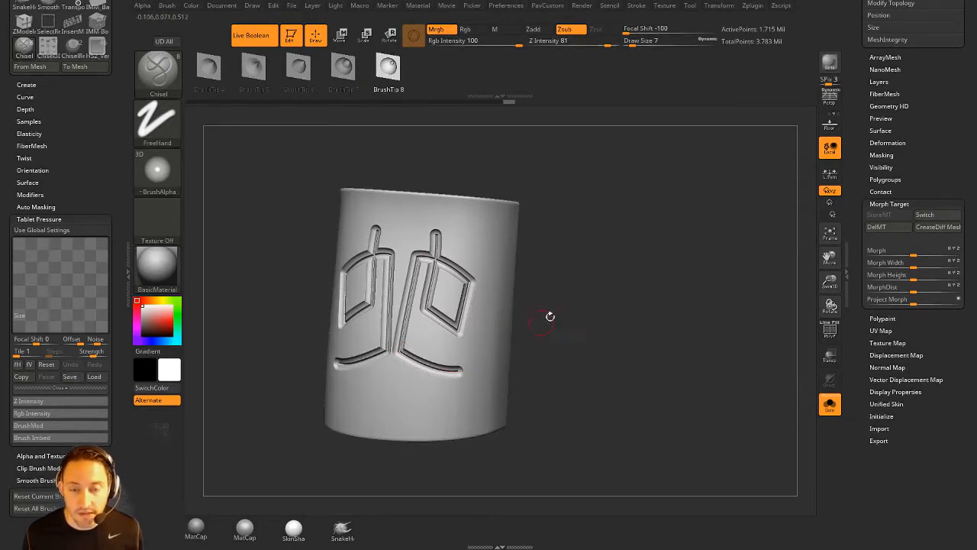
{"action": "left_click_drag", "start_coordinate": [550, 316], "coordinate": [565, 299]}
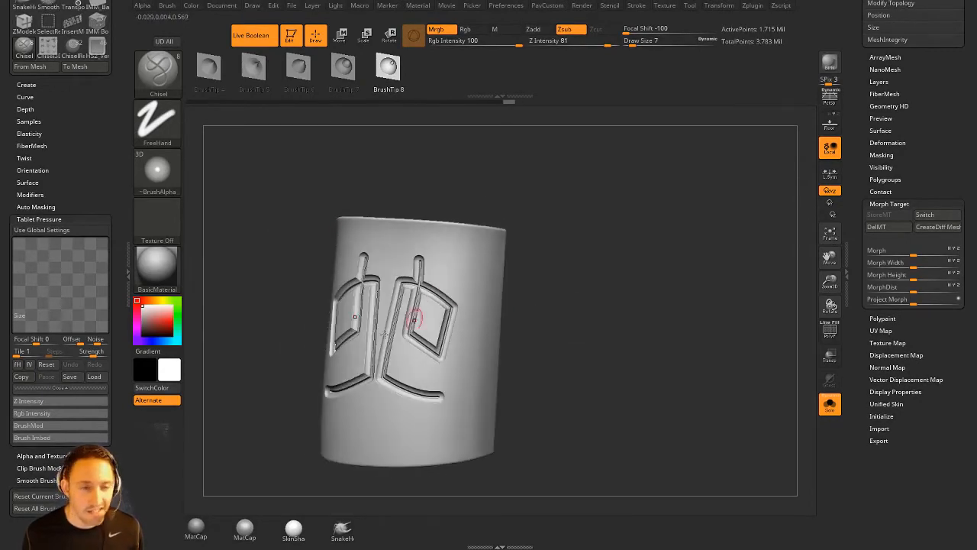
Undo all the mirrored diamond and line grooves, leaving the cylinder blank.
{"action": "left_click_drag", "start_coordinate": [588, 251], "coordinate": [635, 269]}
{"action": "key", "text": "ctrl+z"}
{"action": "key", "text": "ctrl+z"}
{"action": "key", "text": "ctrl+z"}
{"action": "key", "text": "ctrl+z"}
{"action": "key", "text": "ctrl+z"}
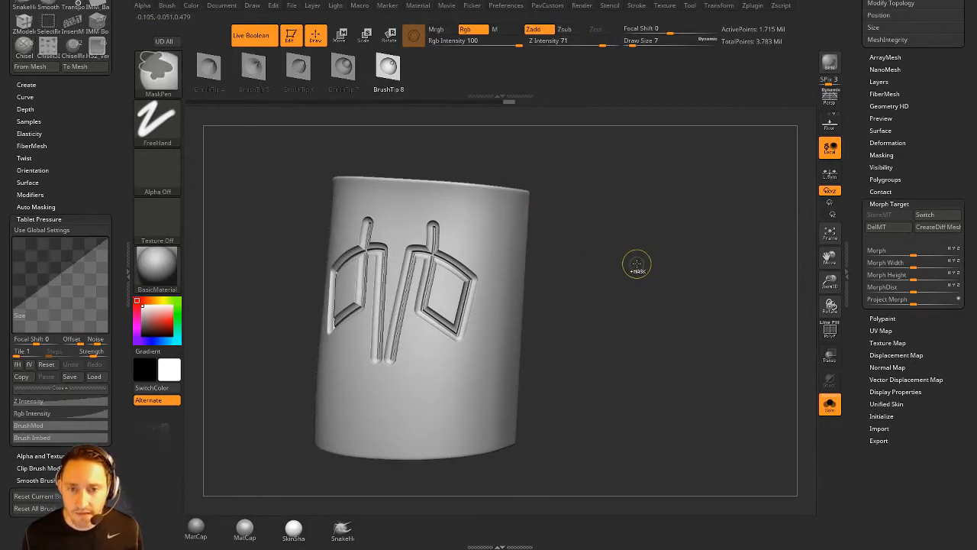
{"action": "key", "text": "ctrl+z"}
{"action": "key", "text": "ctrl+z"}
{"action": "key", "text": "ctrl+z"}
{"action": "key", "text": "ctrl+z"}
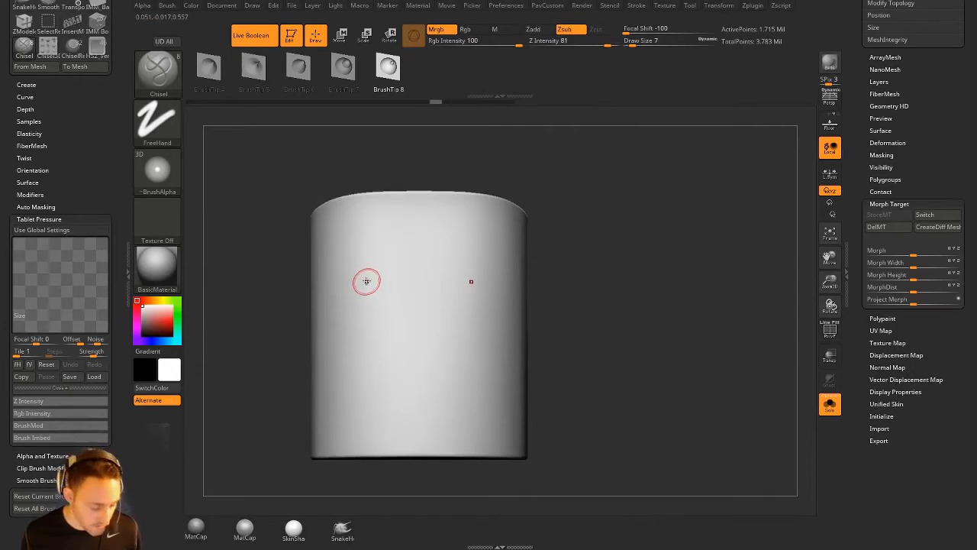
Carve one straight horizontal Chisel groove across the upper front of the cylinder.
{"action": "left_click_drag", "start_coordinate": [569, 185], "coordinate": [581, 227]}
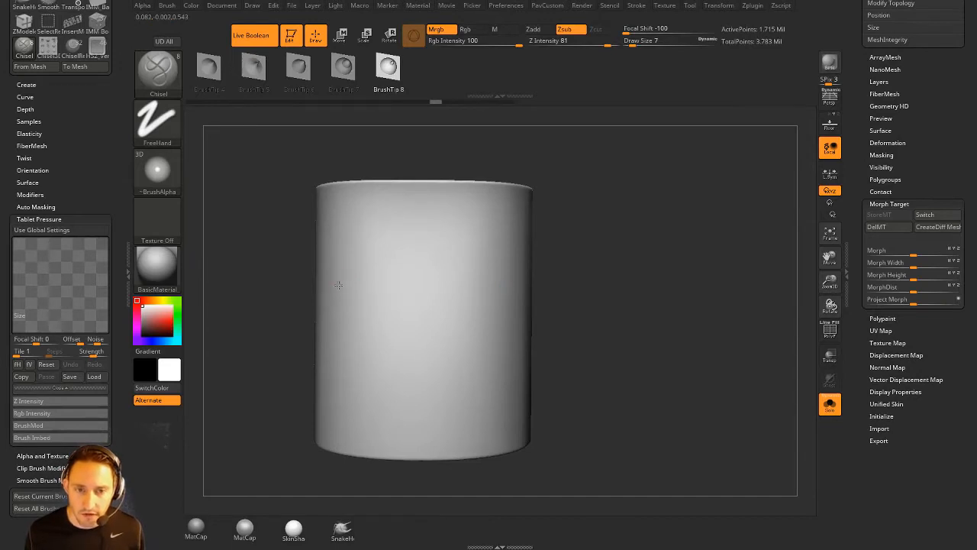
{"action": "mouse_move", "coordinate": [338, 285]}
{"action": "left_mouse_down", "text": "ctrl+shift"}
{"action": "mouse_move", "coordinate": [504, 281]}
{"action": "mouse_move", "coordinate": [648, 297]}
{"action": "mouse_move", "coordinate": [620, 286]}
{"action": "mouse_move", "coordinate": [658, 296]}
{"action": "mouse_move", "coordinate": [670, 285]}
{"action": "mouse_move", "coordinate": [626, 287]}
{"action": "left_mouse_up", "text": "ctrl+shift"}
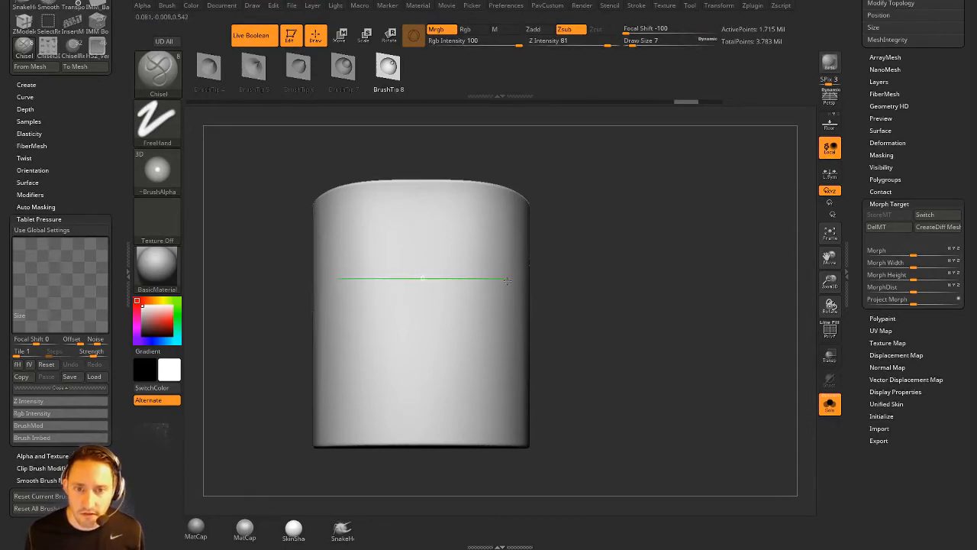
{"action": "left_click_drag", "start_coordinate": [507, 280], "coordinate": [513, 281], "text": "shift"}
{"action": "left_click_drag", "start_coordinate": [333, 279], "coordinate": [513, 276], "text": "shift"}
{"action": "left_click_drag", "start_coordinate": [331, 279], "coordinate": [502, 280], "text": "shift"}
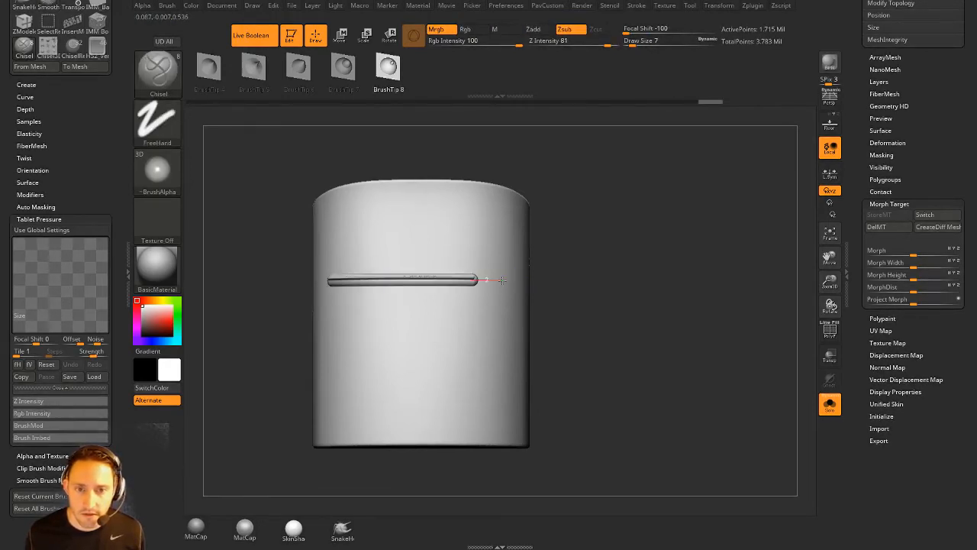
{"action": "left_click_drag", "start_coordinate": [664, 284], "coordinate": [683, 297]}
Try Mirror And Weld on the grooved cylinder, and delete its lower subdivision levels.
{"action": "key", "text": "3"}
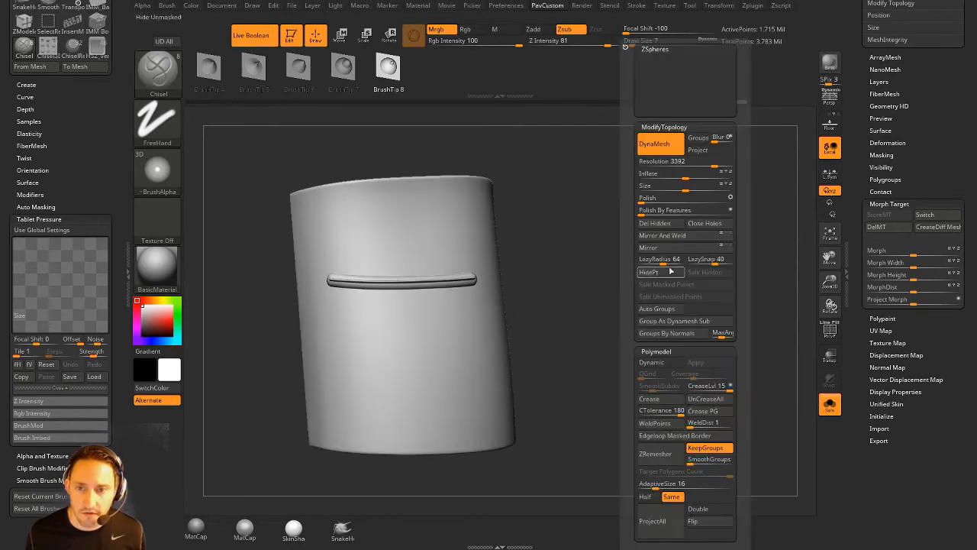
{"action": "left_click", "coordinate": [678, 237]}
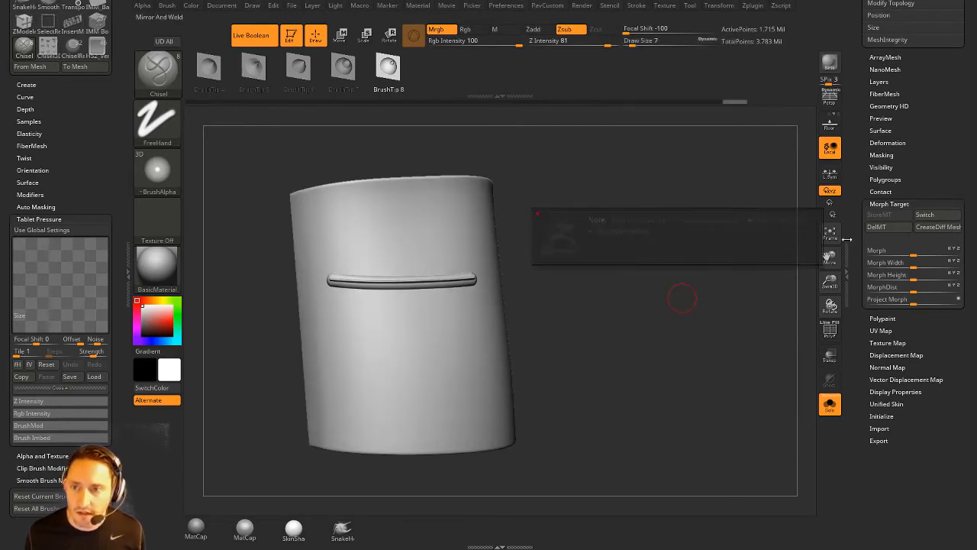
{"action": "left_click_drag", "start_coordinate": [857, 167], "coordinate": [861, 237]}
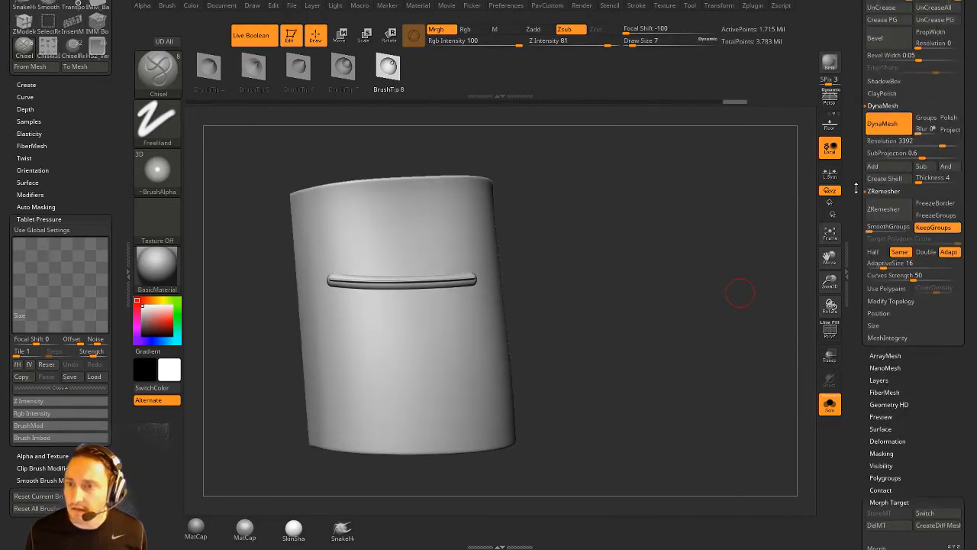
{"action": "left_click_drag", "start_coordinate": [856, 188], "coordinate": [853, 289]}
{"action": "left_click", "coordinate": [883, 80]}
Apply Mirror And Weld to the grooved cylinder from the front view, and undo it.
{"action": "left_click_drag", "start_coordinate": [643, 236], "coordinate": [626, 233], "text": "shift"}
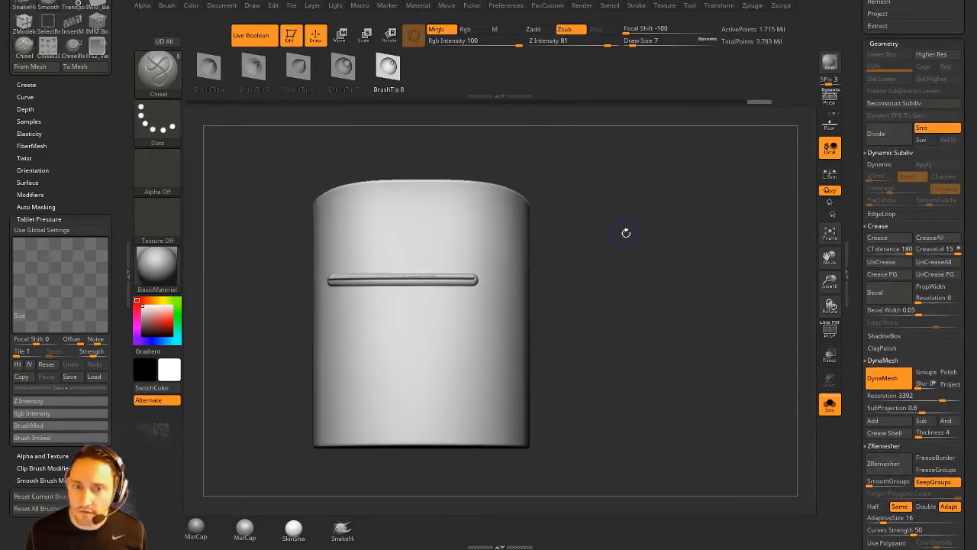
{"action": "key", "text": "3"}
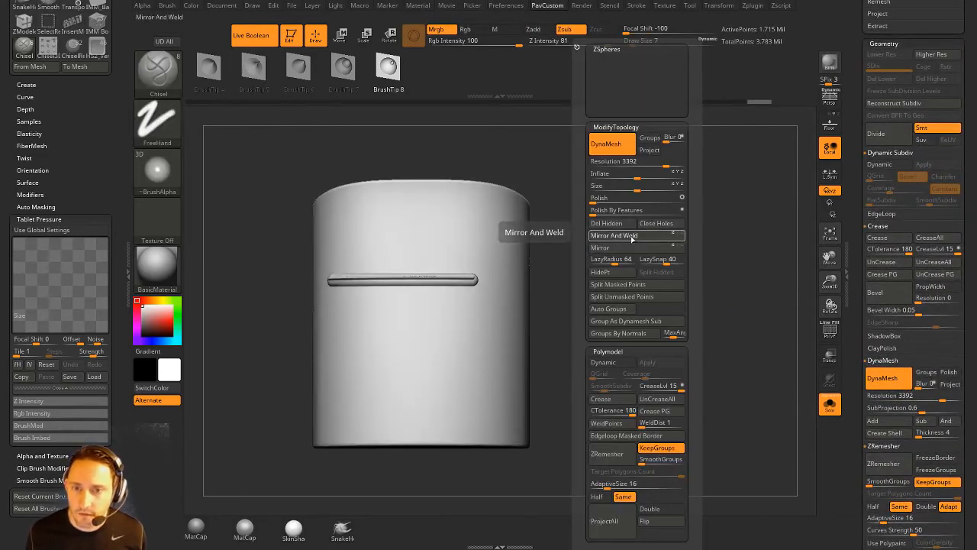
{"action": "left_click", "coordinate": [632, 238]}
{"action": "left_click_drag", "start_coordinate": [637, 264], "coordinate": [656, 284]}
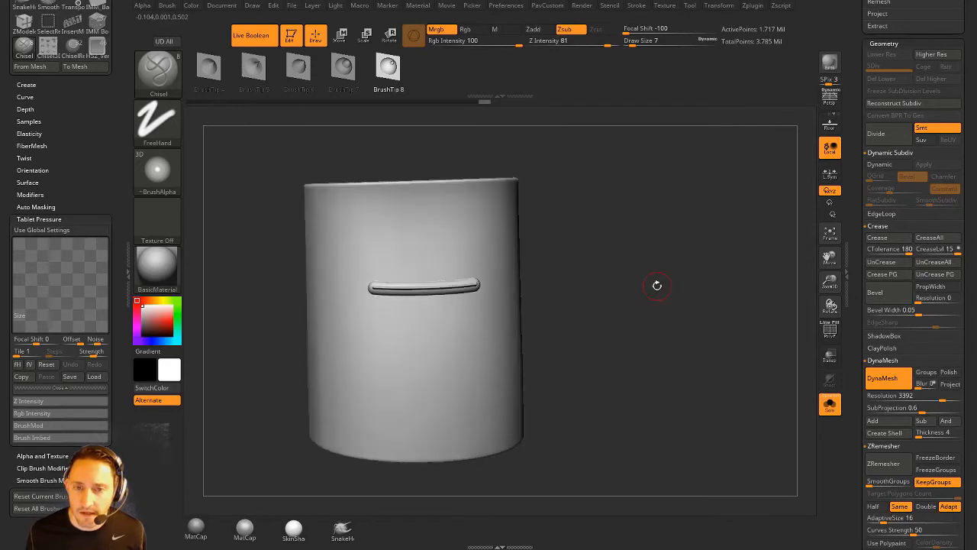
{"action": "key", "text": "ctrl+z"}
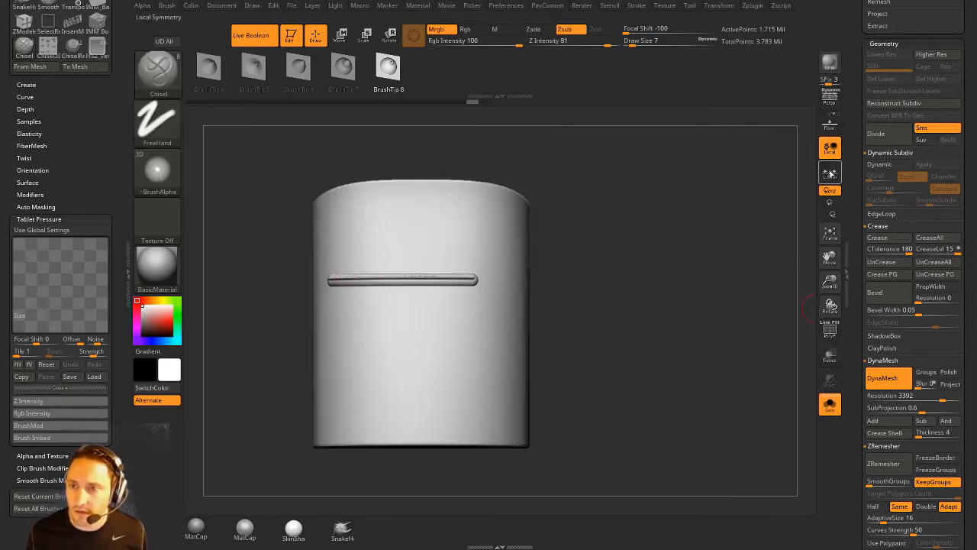
Toggle local symmetry on and off, and flip the grooved cylinder with Mirror.
{"action": "left_click", "coordinate": [830, 174]}
{"action": "left_click_drag", "start_coordinate": [674, 271], "coordinate": [660, 226]}
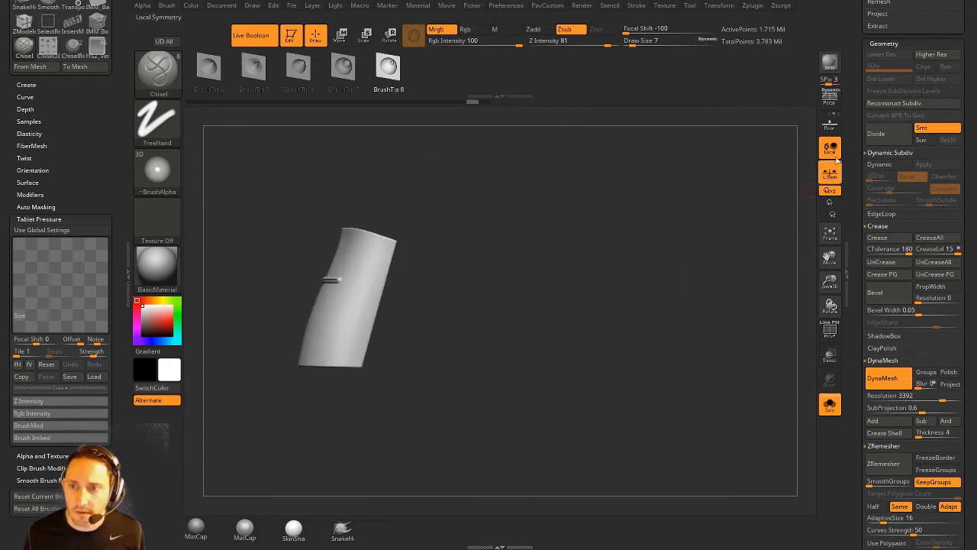
{"action": "left_click_drag", "start_coordinate": [716, 190], "coordinate": [693, 246], "text": "shift"}
{"action": "key", "text": "2"}
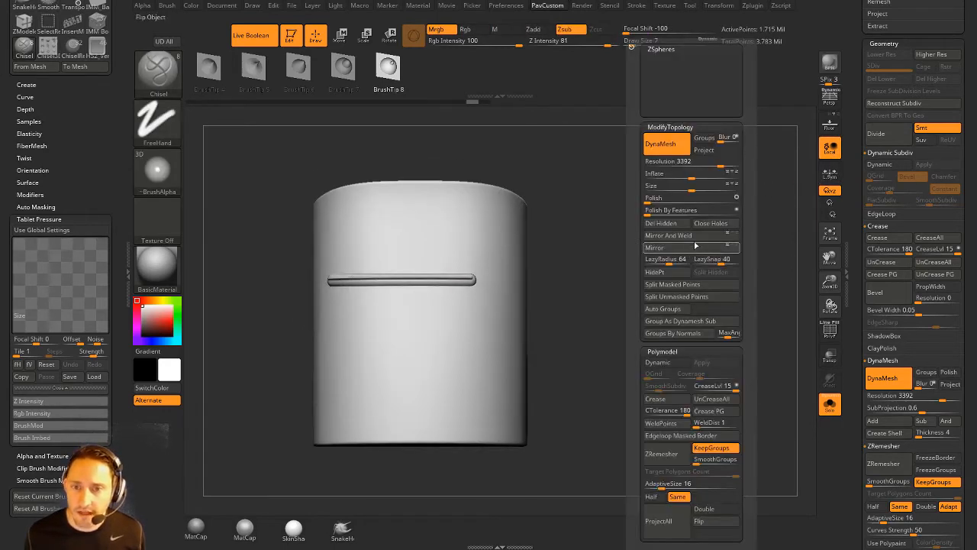
{"action": "left_click", "coordinate": [709, 248]}
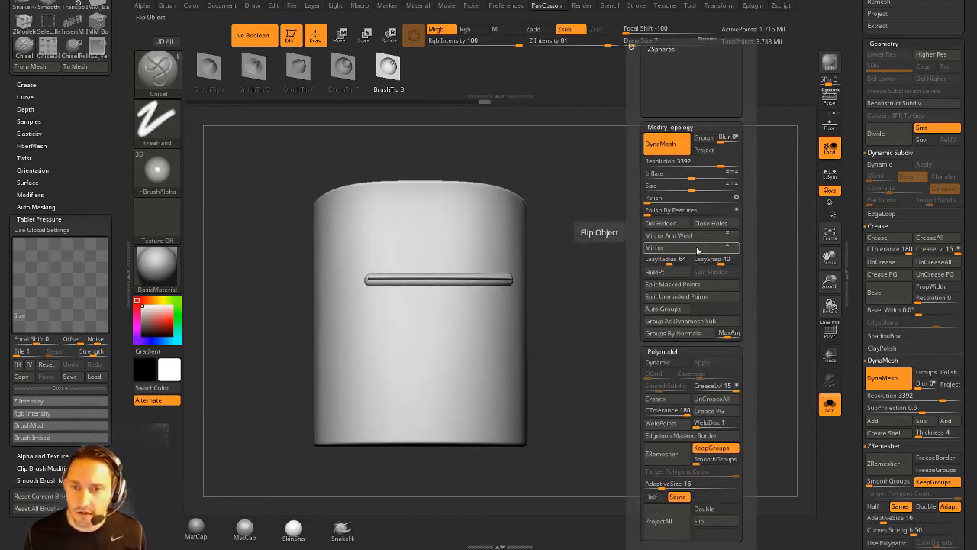
{"action": "left_click_drag", "start_coordinate": [712, 239], "coordinate": [690, 246]}
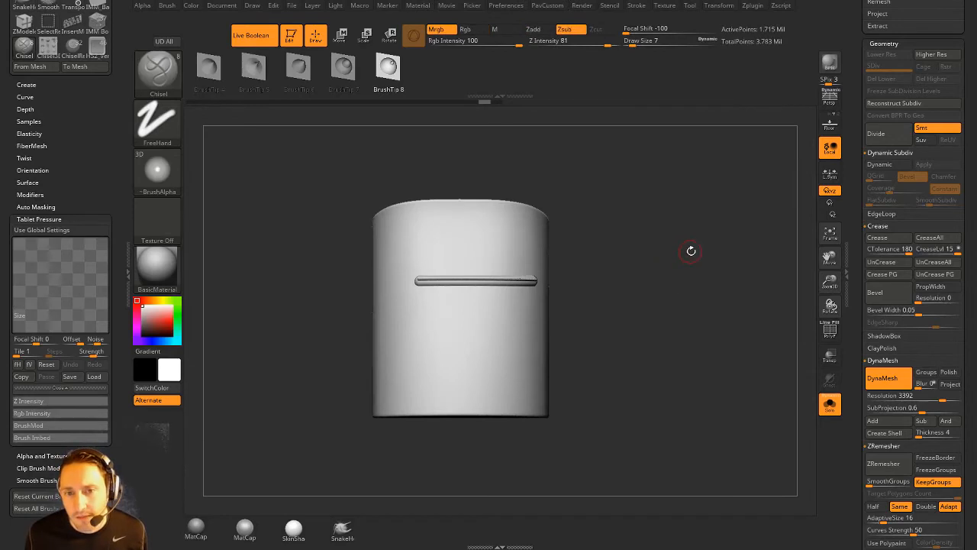
Undo the Mirror flip and earlier edits back to the blank cylinder with its subdivision levels, ready to draw.
{"action": "left_click_drag", "start_coordinate": [682, 199], "coordinate": [661, 236]}
{"action": "key", "text": "ctrl+z"}
{"action": "key", "text": "ctrl+z"}
{"action": "key", "text": "w"}
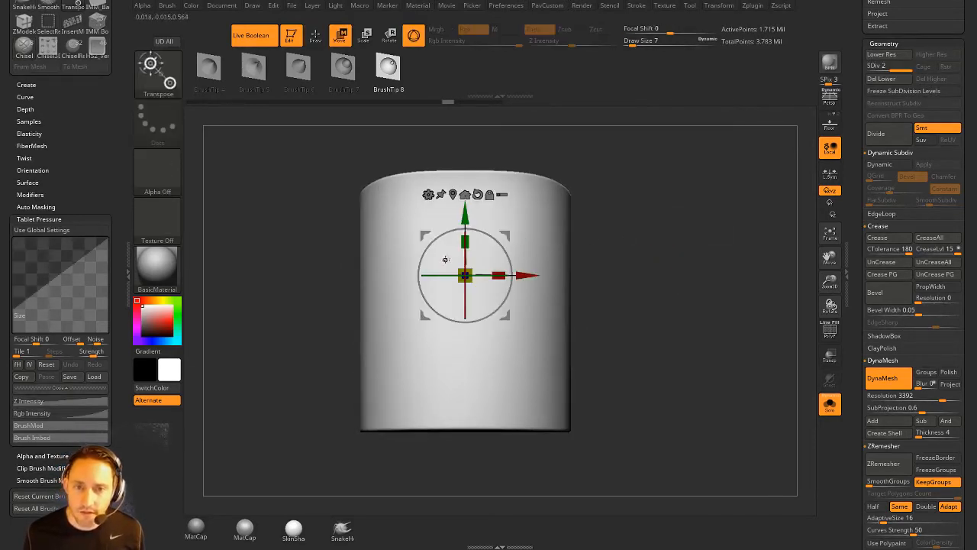
{"action": "key", "text": "q"}
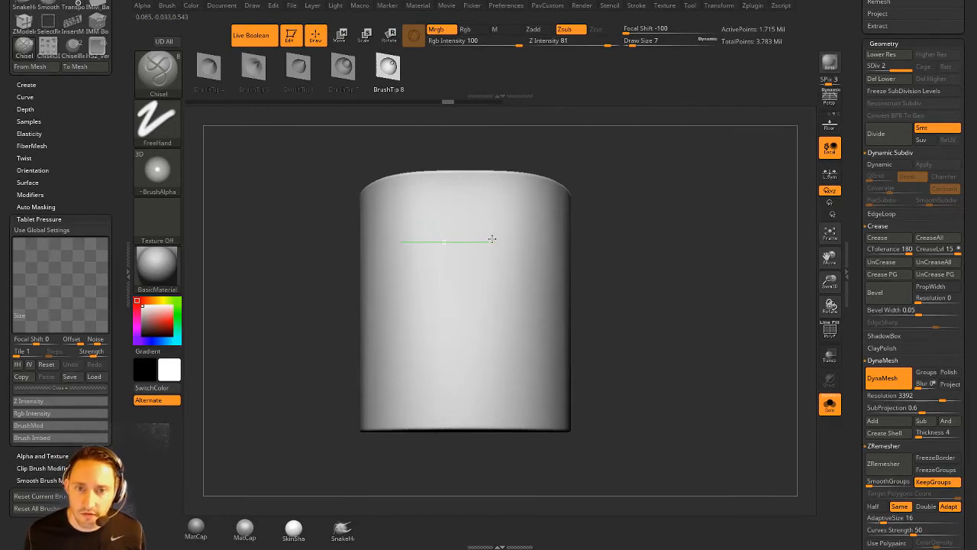
Carve a short straight horizontal groove on the cylinder's upper front, and expand the Stroke Modifiers settings.
{"action": "left_click_drag", "start_coordinate": [492, 239], "coordinate": [520, 242], "text": "ctrl+shift"}
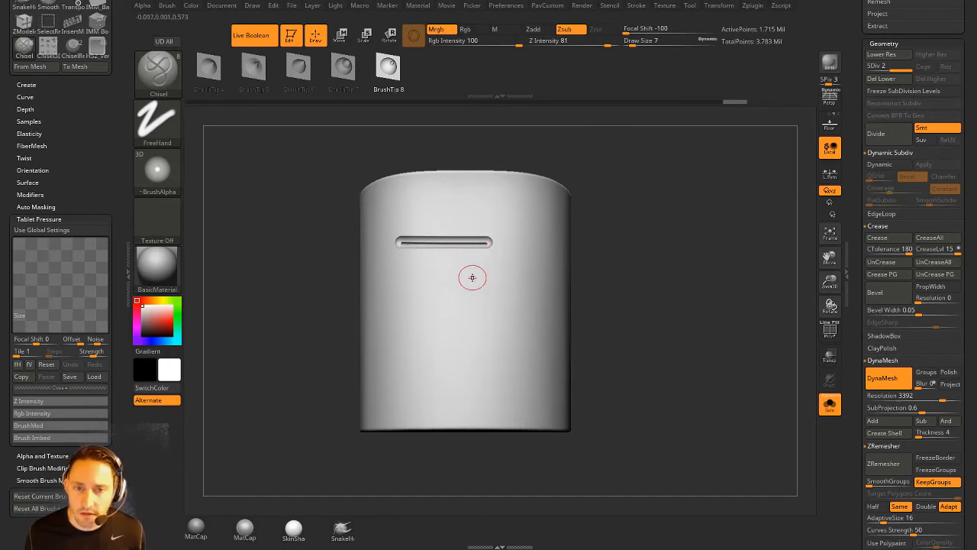
{"action": "scroll", "coordinate": [71, 154], "scroll_direction": "up", "scroll_amount": 5}
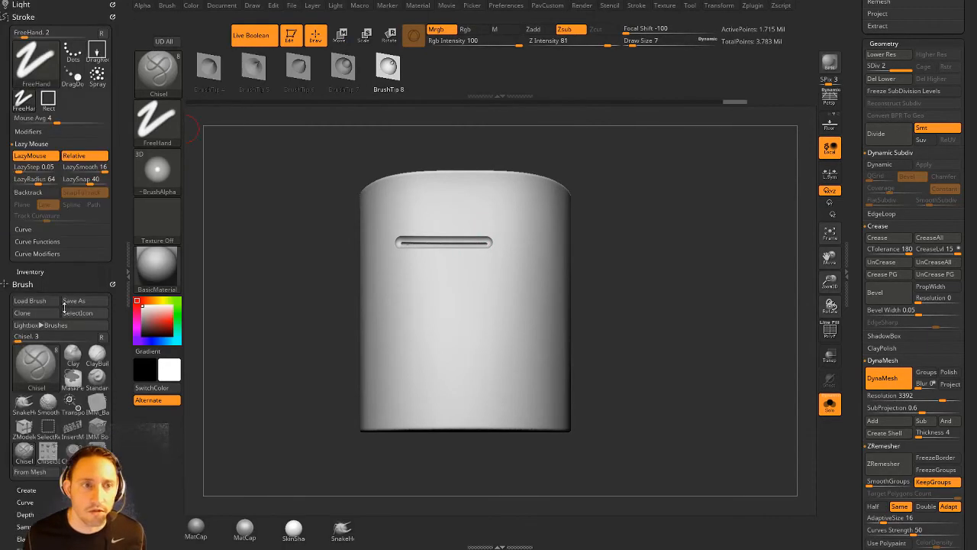
{"action": "scroll", "coordinate": [36, 276], "scroll_direction": "down", "scroll_amount": 4}
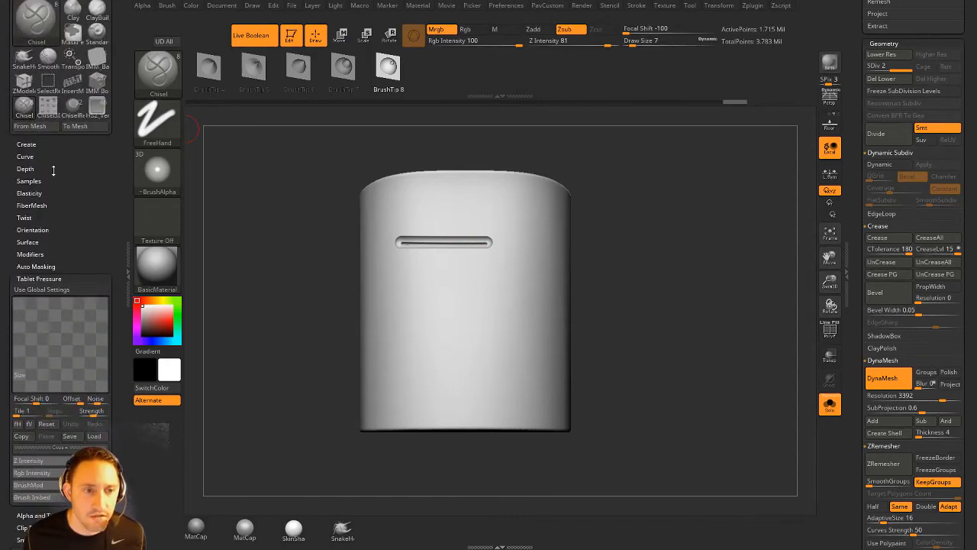
{"action": "scroll", "coordinate": [65, 172], "scroll_direction": "up", "scroll_amount": 4}
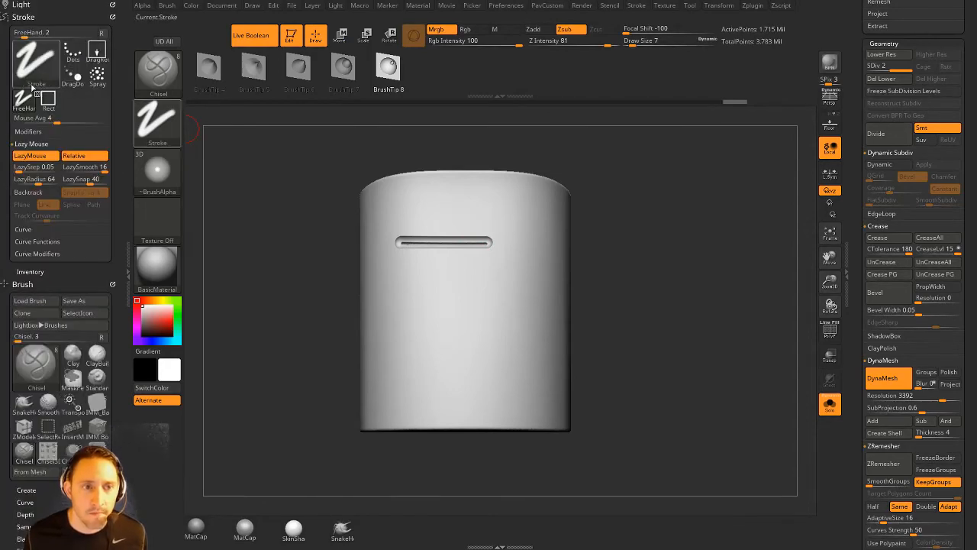
{"action": "left_click", "coordinate": [34, 132]}
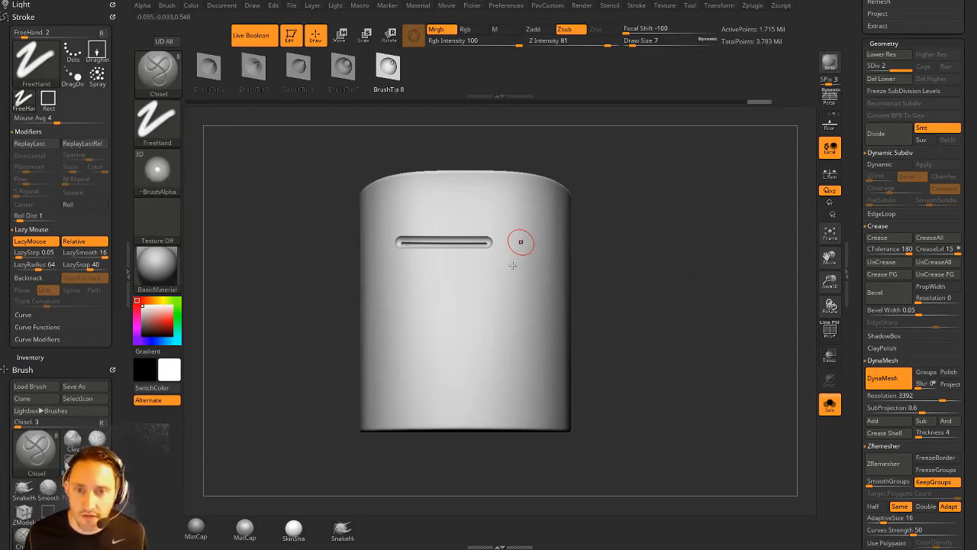
Replay the last groove stroke at two staggered spots below the first groove, and undo both copies.
{"action": "key", "text": "1"}
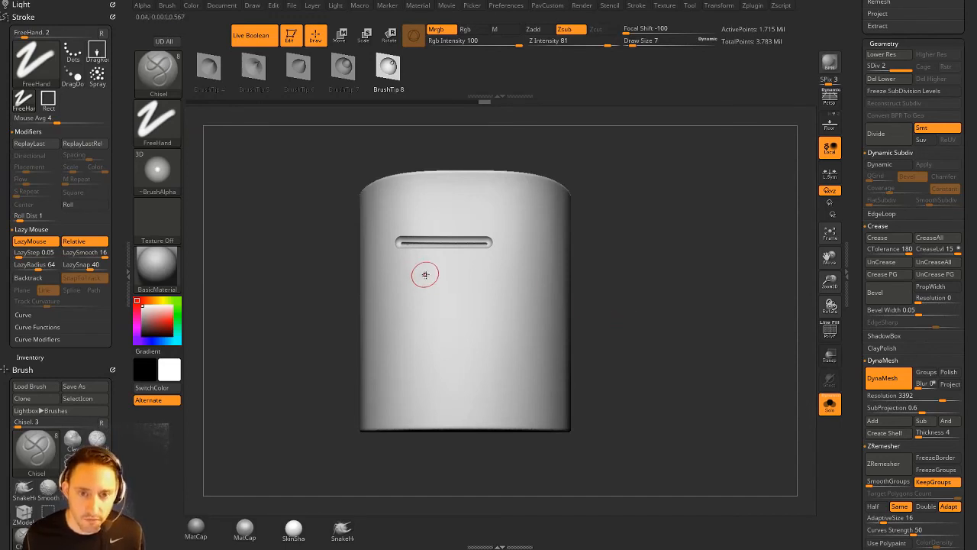
{"action": "key", "text": "shift+1"}
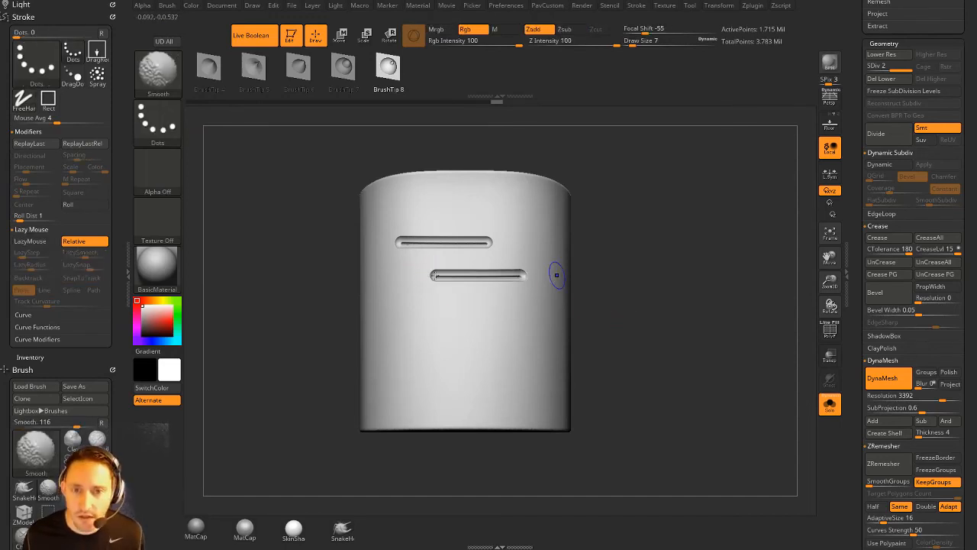
{"action": "key", "text": "shift+1"}
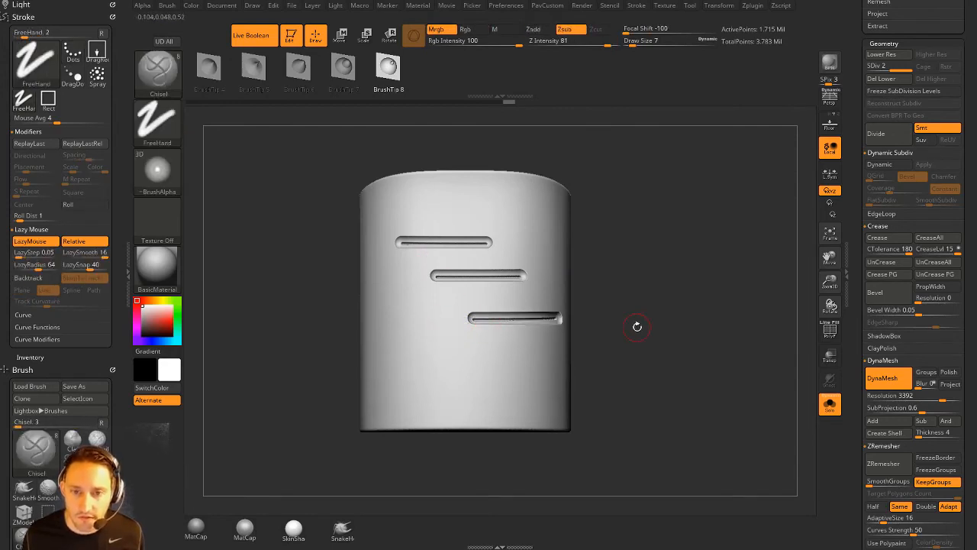
{"action": "key", "text": "ctrl+z"}
{"action": "key", "text": "ctrl+z"}
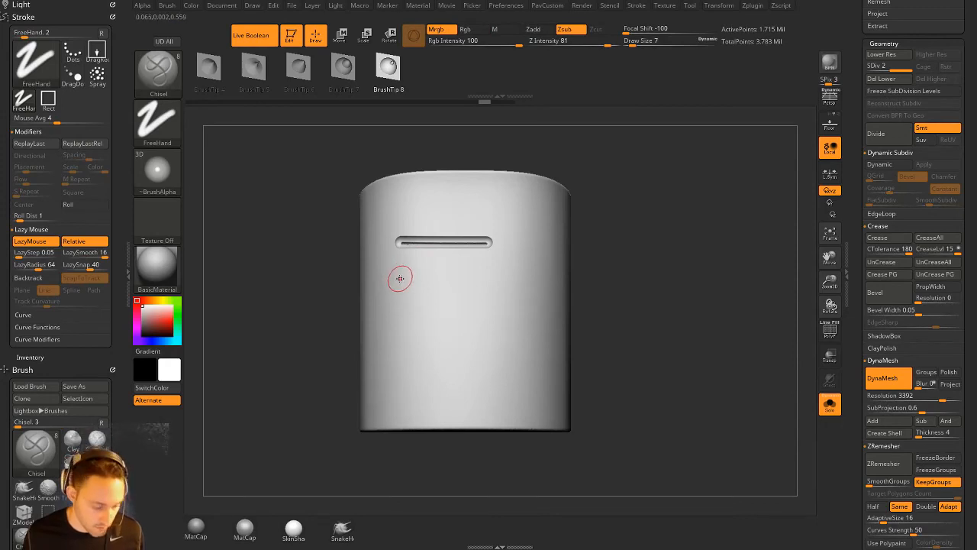
Replay the last groove stroke twice directly below the first groove, aligned with it and evenly spaced.
{"action": "key", "text": "shift+1"}
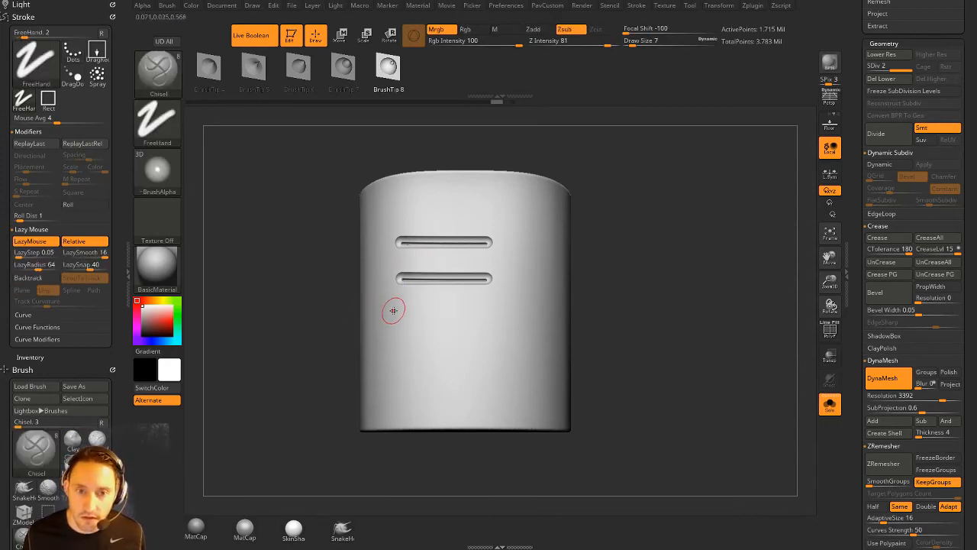
{"action": "key", "text": "shift+1"}
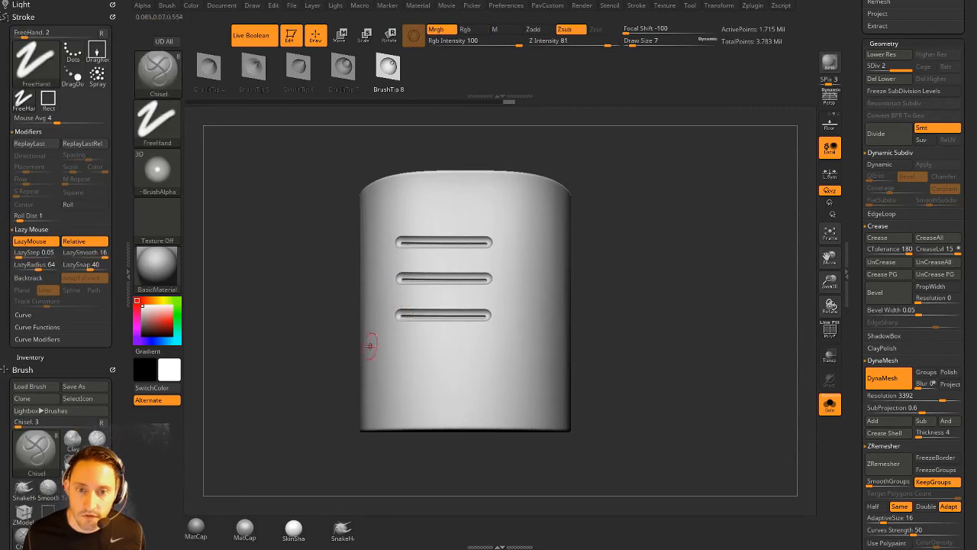
Replay the last groove stroke once more on the cylinder, below the three existing grooves.
{"action": "key", "text": "shift+1"}
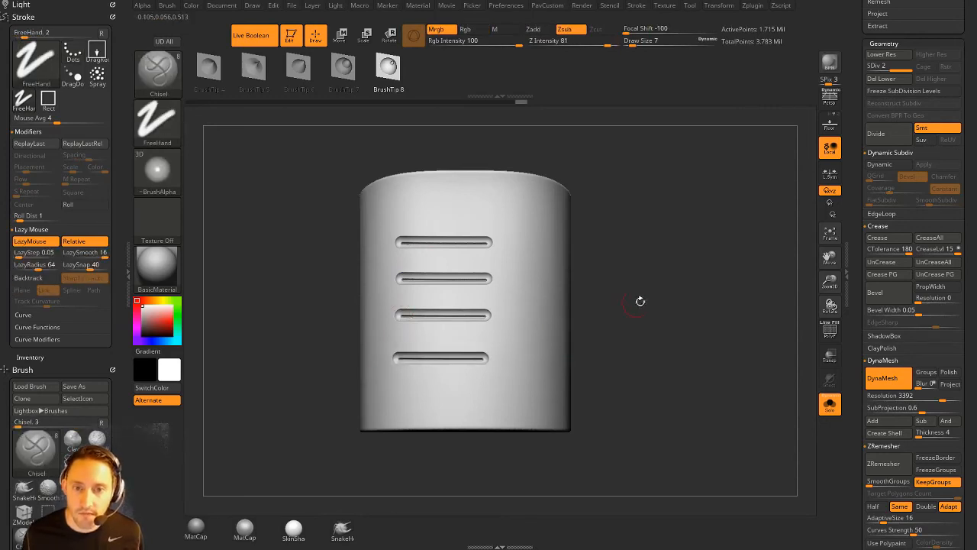
Try to mirror the grooved cylinder with the Mirror command while it still has multiple subdivision levels.
{"action": "key", "text": "2"}
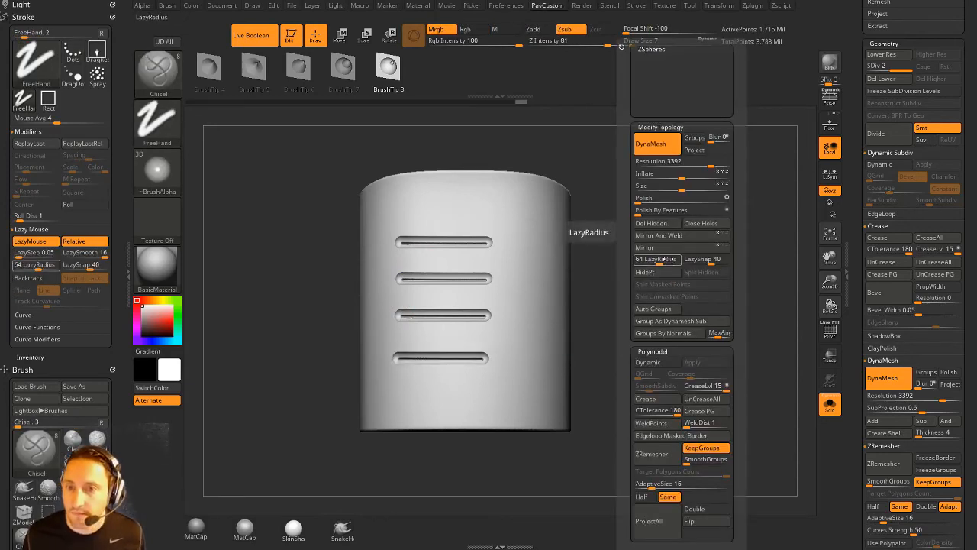
{"action": "left_click", "coordinate": [672, 259]}
{"action": "left_click", "coordinate": [677, 248]}
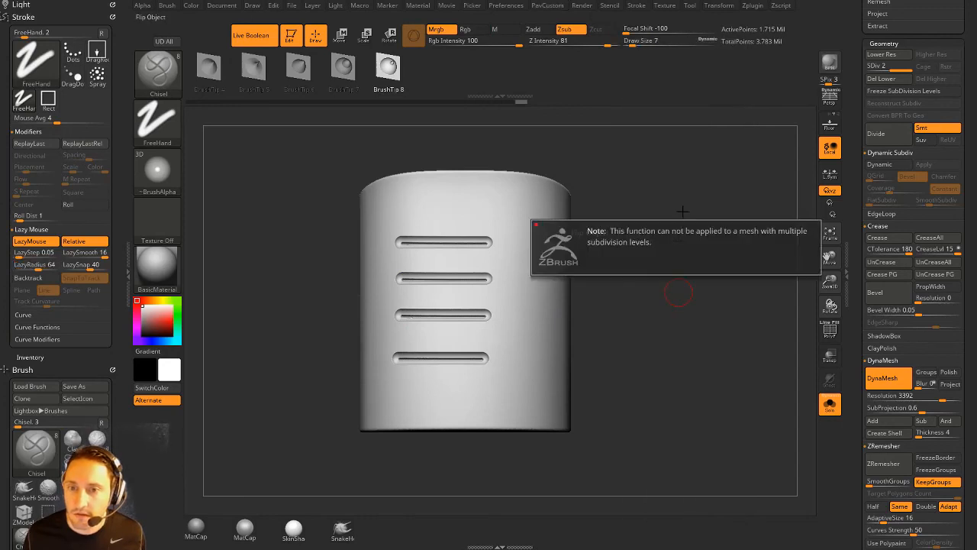
Delete the lower subdivision levels and apply Mirror And Weld to make the four grooves symmetrical across the cylinder.
{"action": "key", "text": "2"}
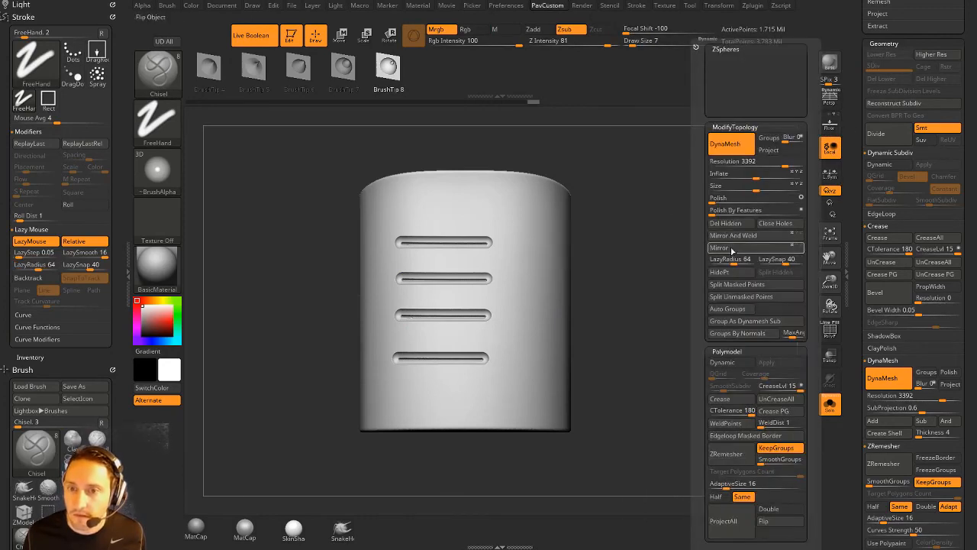
{"action": "left_click", "coordinate": [734, 237]}
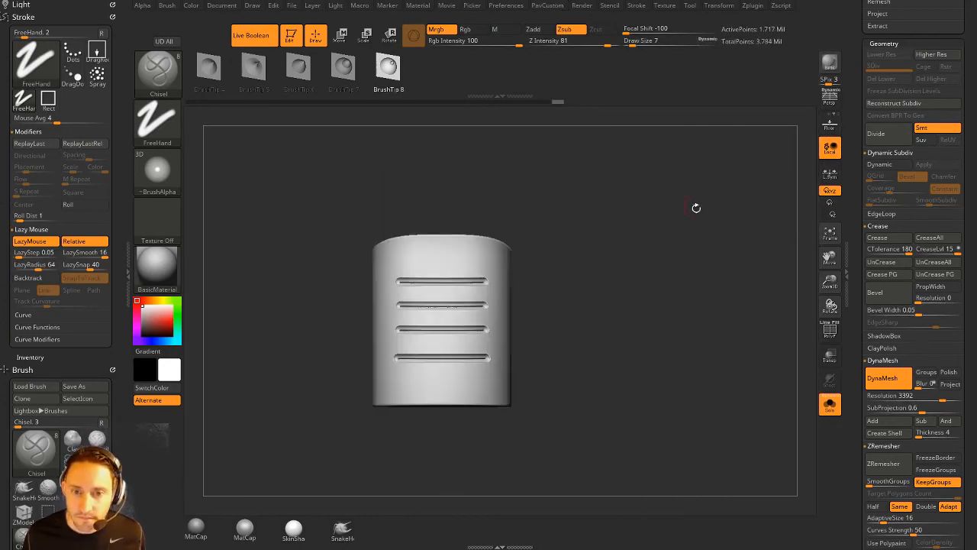
{"action": "left_click_drag", "start_coordinate": [694, 209], "coordinate": [715, 258]}
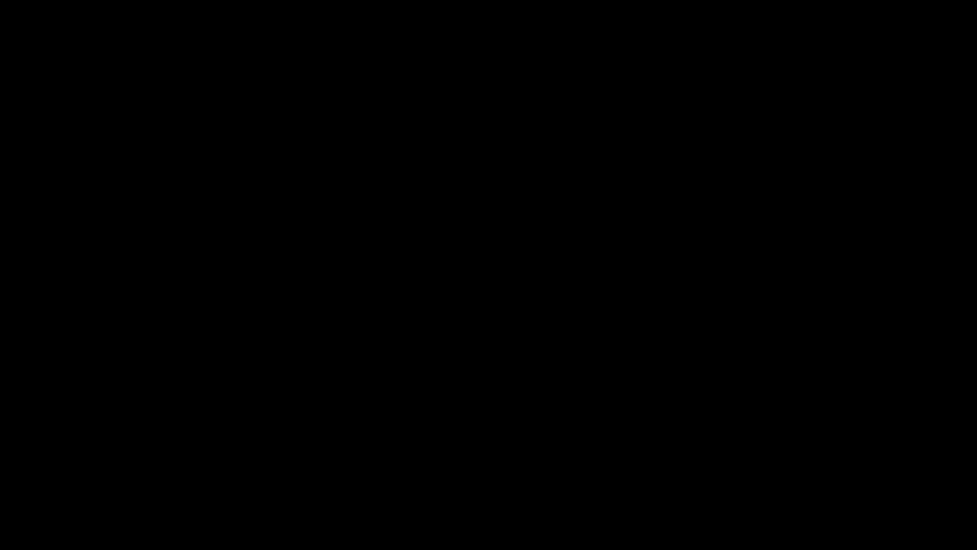